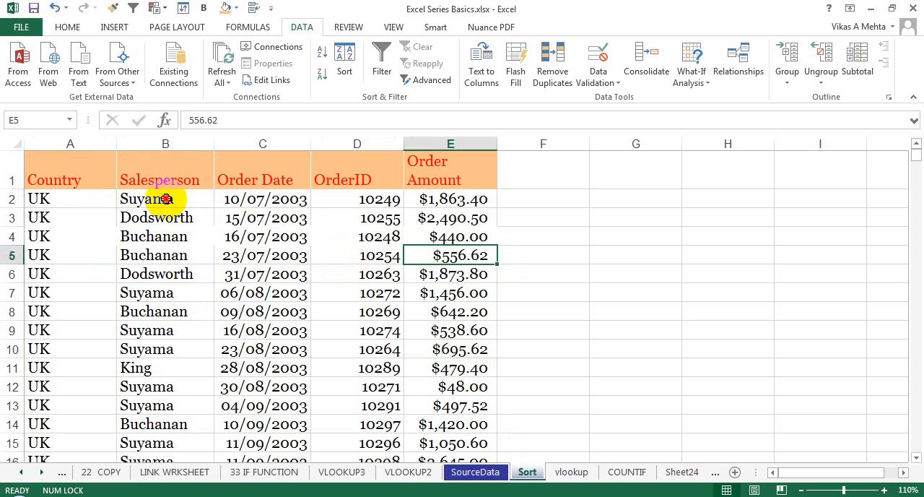
Examine the Salesperson, Order Date, OrderID and Order Amount data in the order table.
{"action": "left_click", "coordinate": [166, 199]}
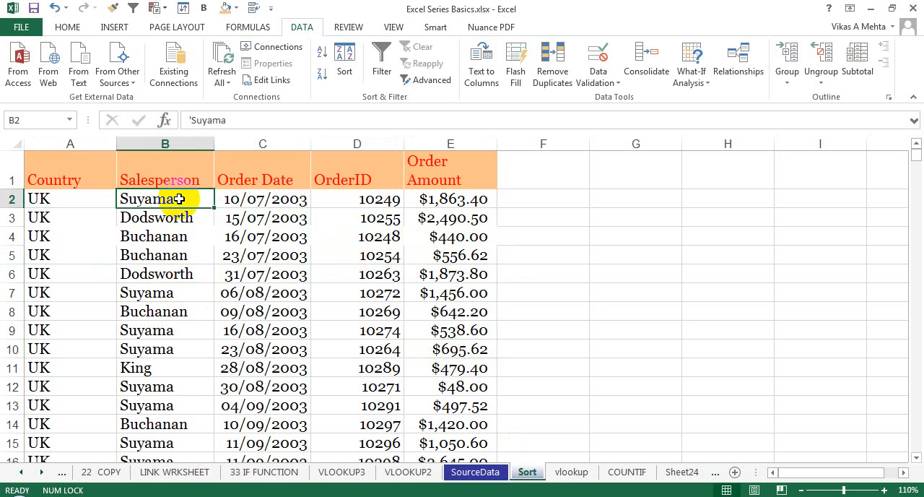
{"action": "left_click", "coordinate": [260, 217]}
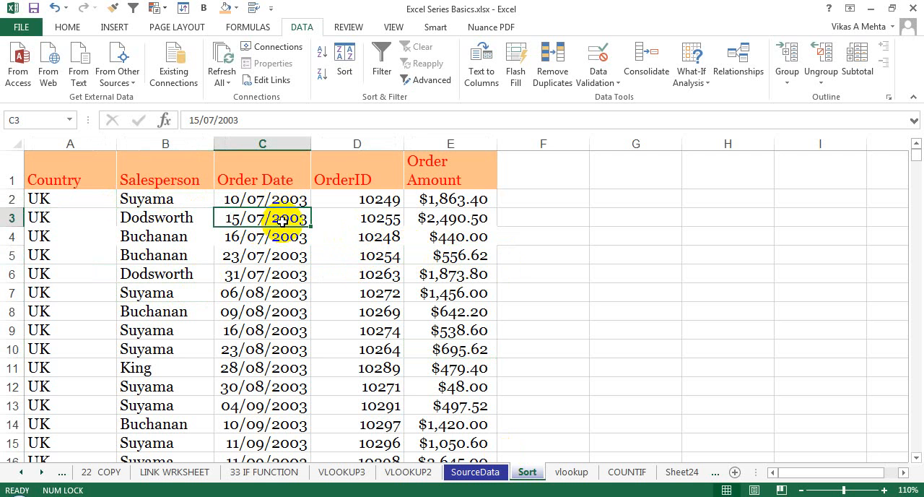
{"action": "left_click", "coordinate": [357, 213]}
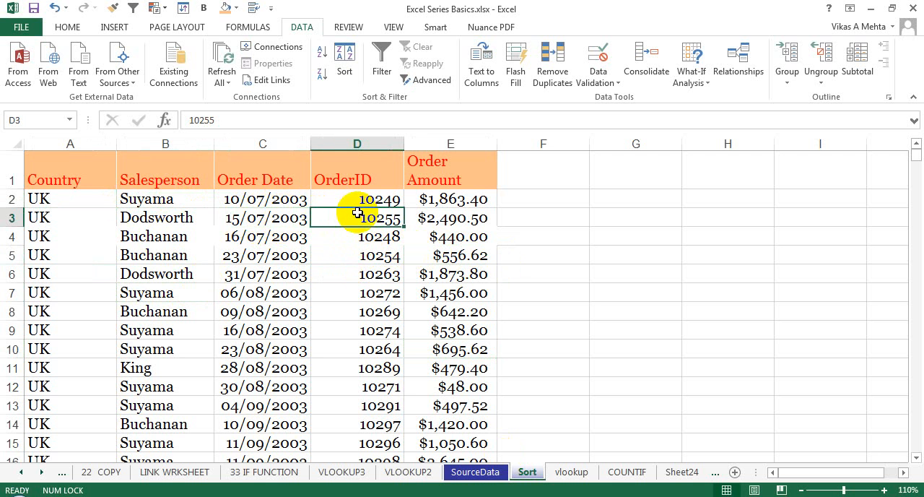
{"action": "left_click", "coordinate": [471, 212]}
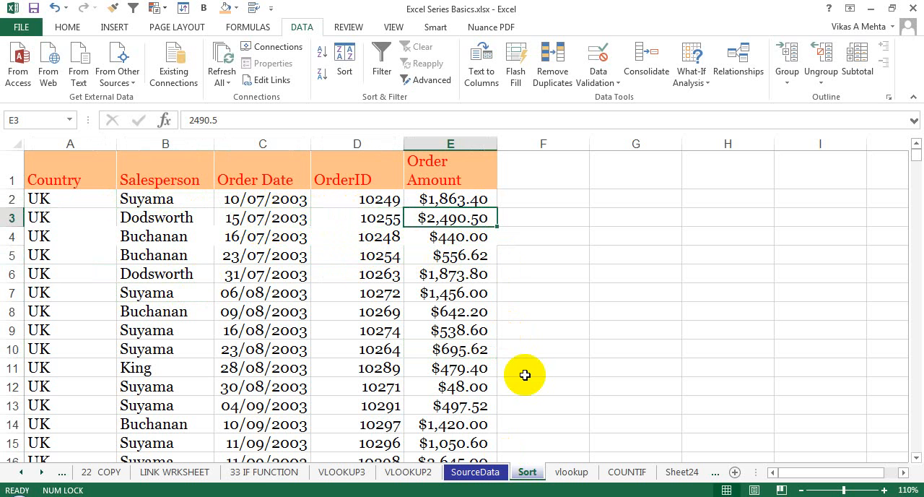
{"action": "left_click", "coordinate": [202, 213]}
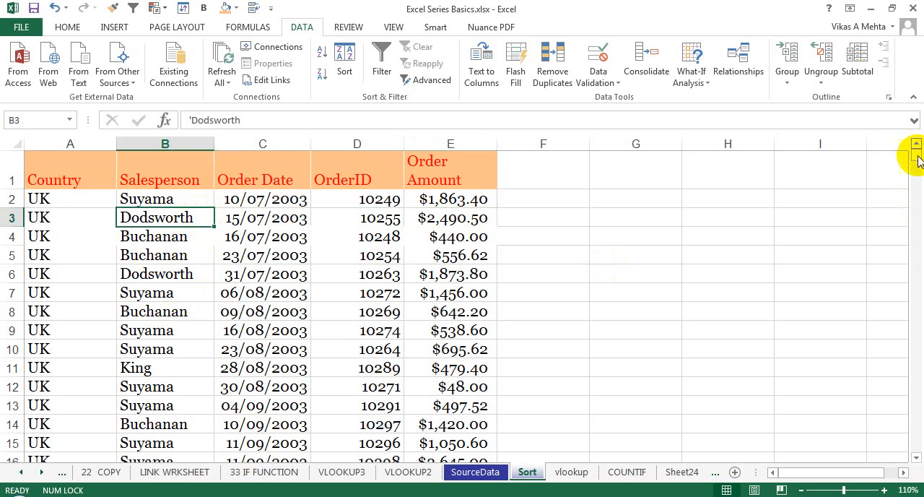
{"action": "mouse_move", "coordinate": [919, 160]}
{"action": "left_mouse_down"}
{"action": "mouse_move", "coordinate": [908, 359]}
{"action": "mouse_move", "coordinate": [902, 210]}
{"action": "mouse_move", "coordinate": [914, 146]}
{"action": "left_mouse_up"}
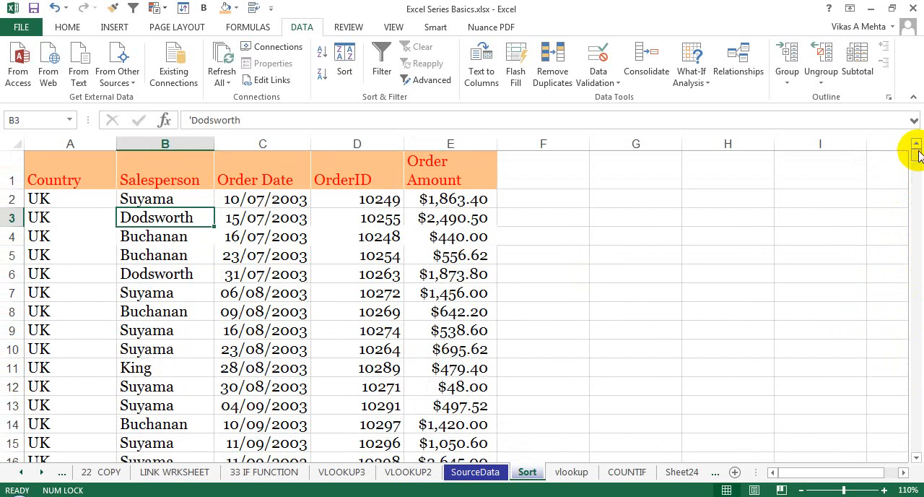
{"action": "left_click", "coordinate": [278, 255]}
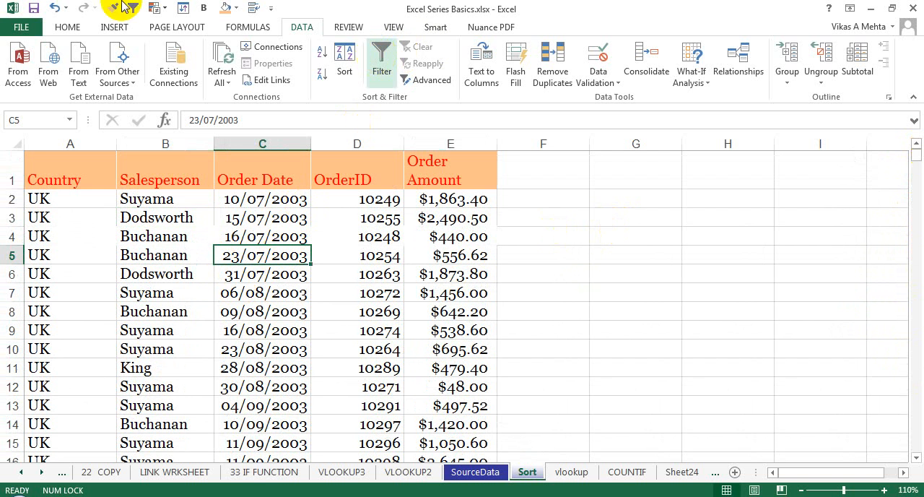
{"action": "left_click", "coordinate": [67, 27]}
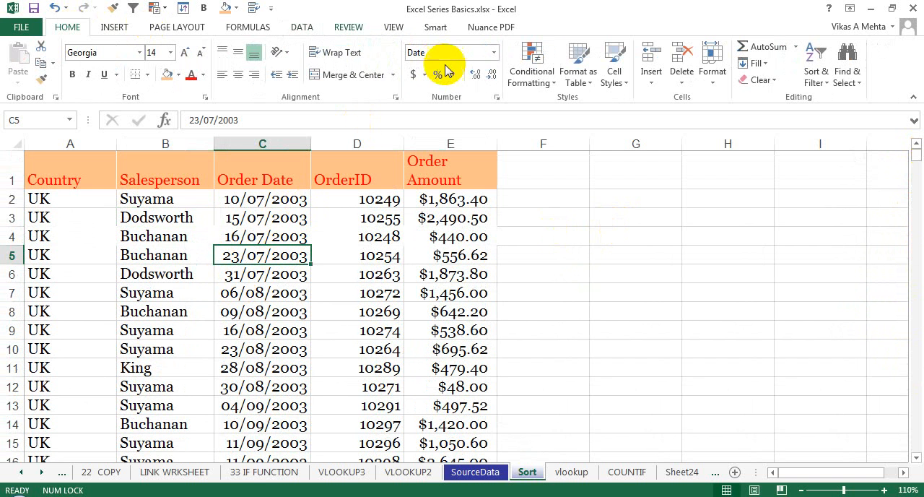
{"action": "left_click", "coordinate": [858, 77]}
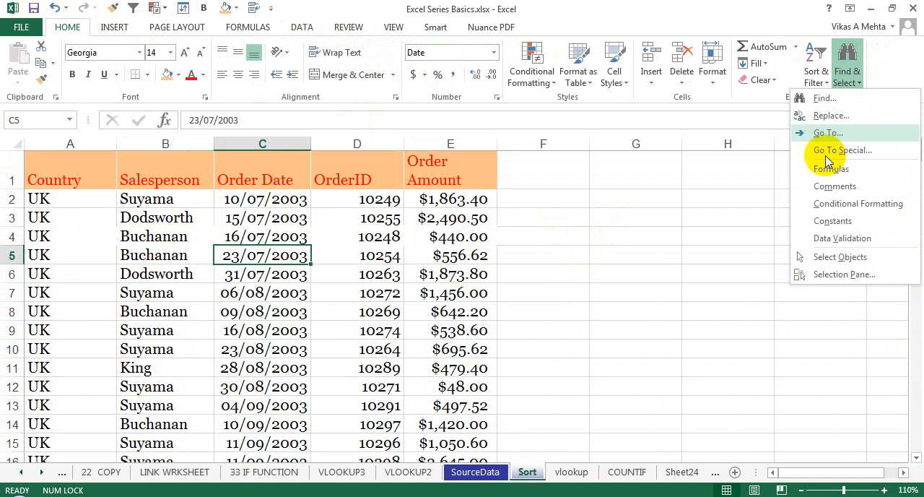
{"action": "left_click", "coordinate": [822, 79]}
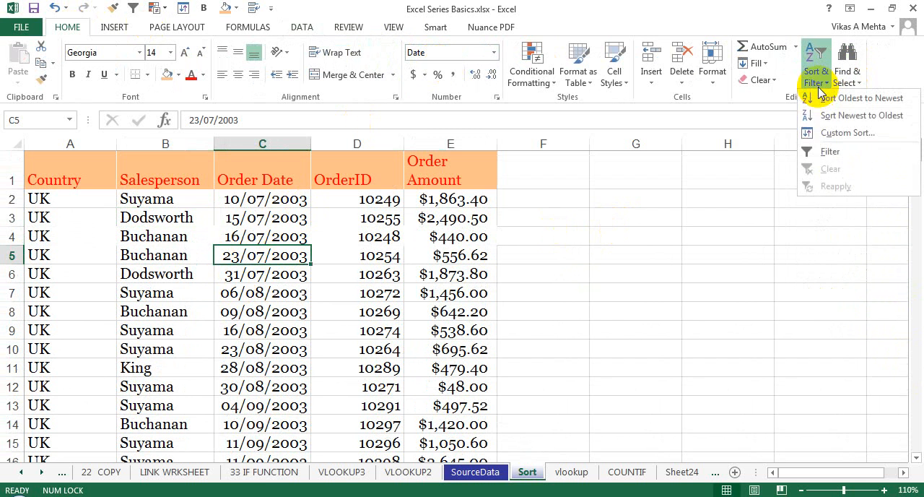
{"action": "left_click", "coordinate": [270, 213]}
Turn on filtering for the order table's header row.
{"action": "left_click", "coordinate": [265, 202]}
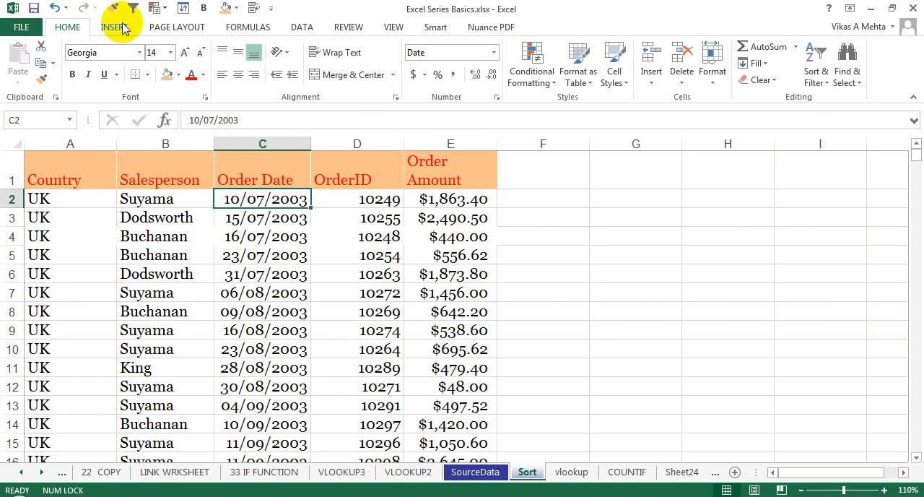
{"action": "left_click", "coordinate": [302, 26]}
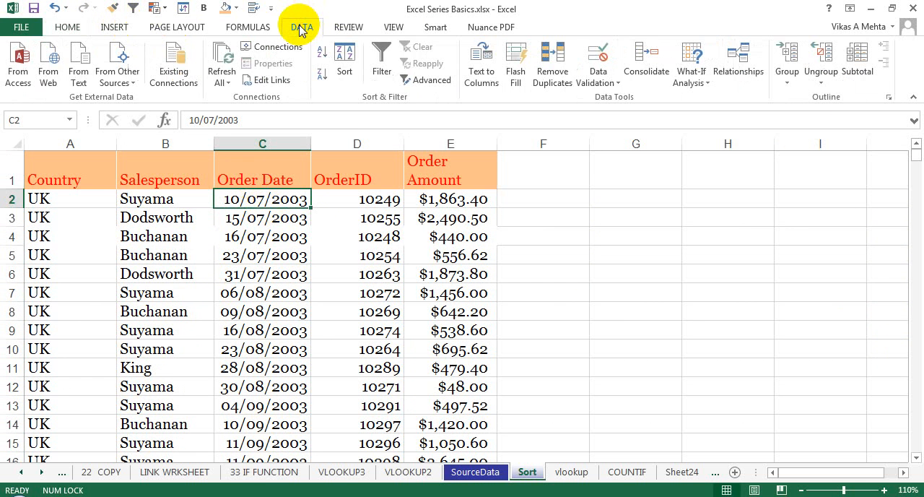
{"action": "left_click", "coordinate": [382, 61]}
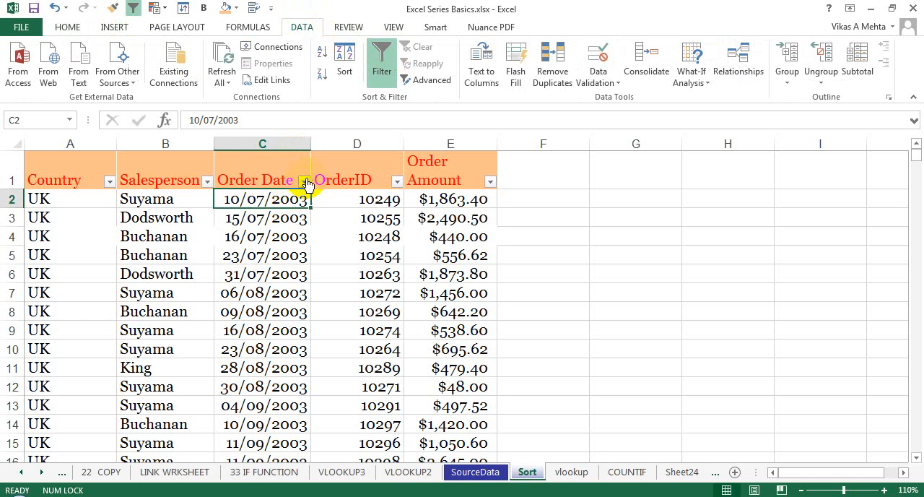
{"action": "left_click", "coordinate": [276, 173]}
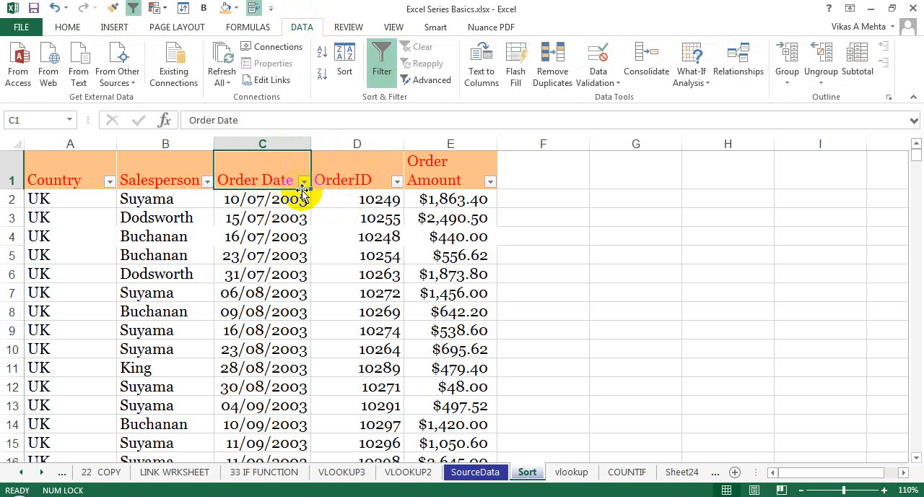
{"action": "left_click", "coordinate": [147, 217]}
{"action": "left_click", "coordinate": [159, 198]}
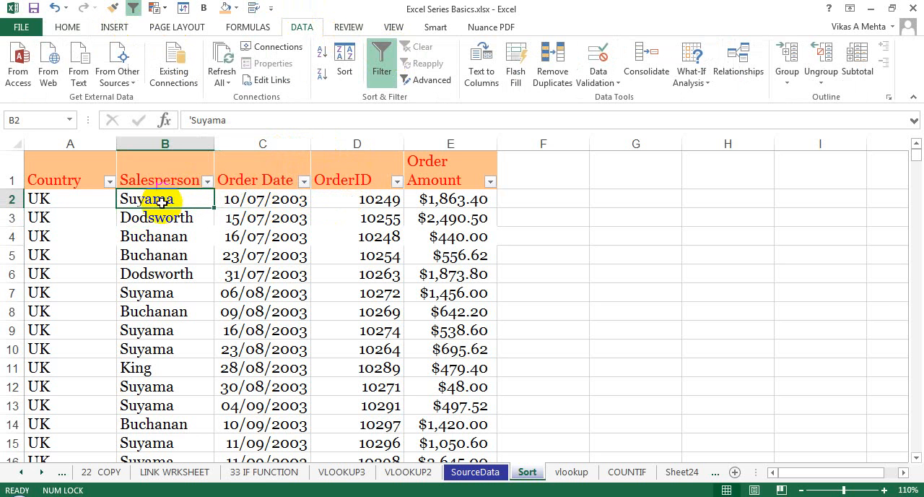
{"action": "left_click", "coordinate": [159, 216]}
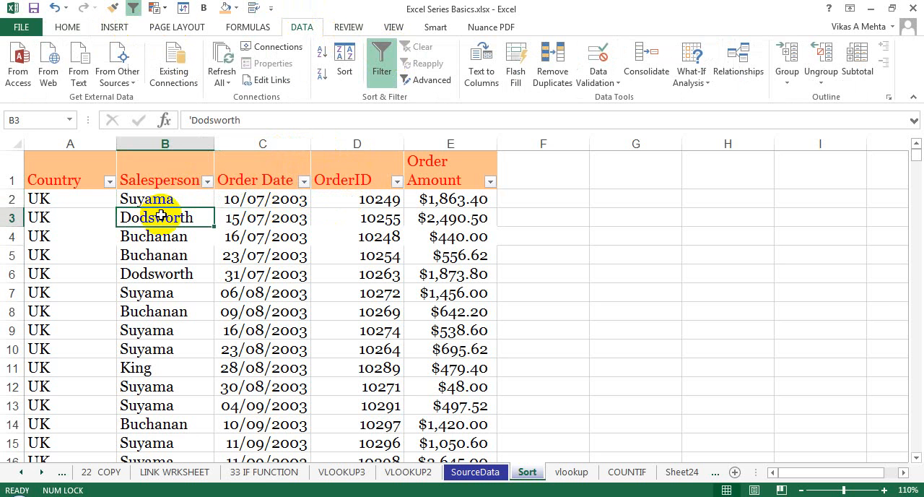
{"action": "left_click", "coordinate": [80, 215]}
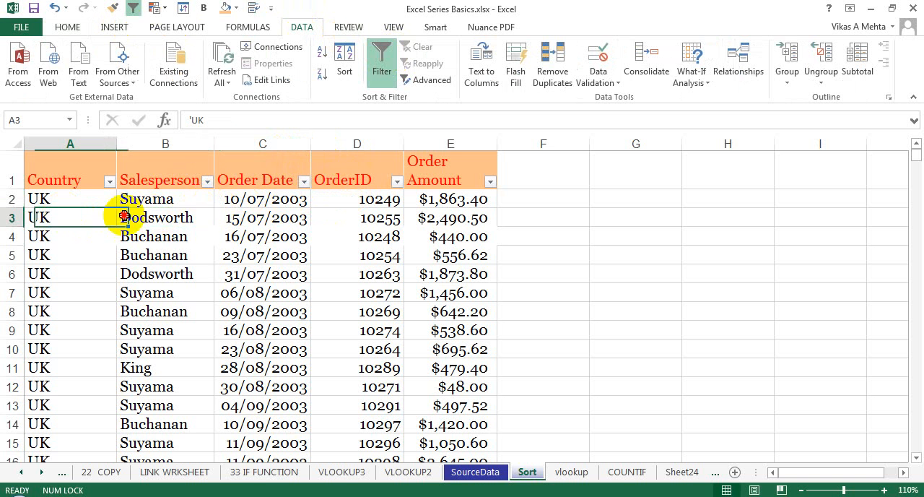
{"action": "left_click_drag", "start_coordinate": [124, 216], "coordinate": [216, 234]}
{"action": "left_click", "coordinate": [161, 270]}
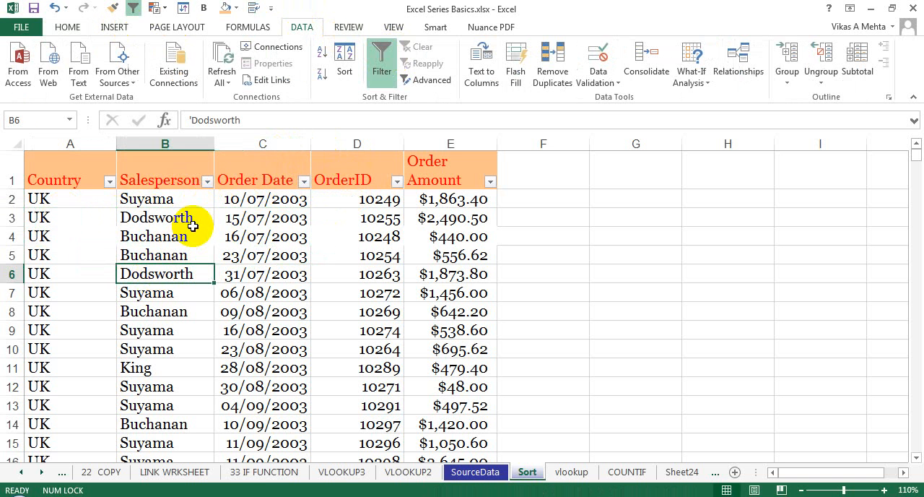
Search the Salesperson column's filter values for "do".
{"action": "left_click", "coordinate": [208, 182]}
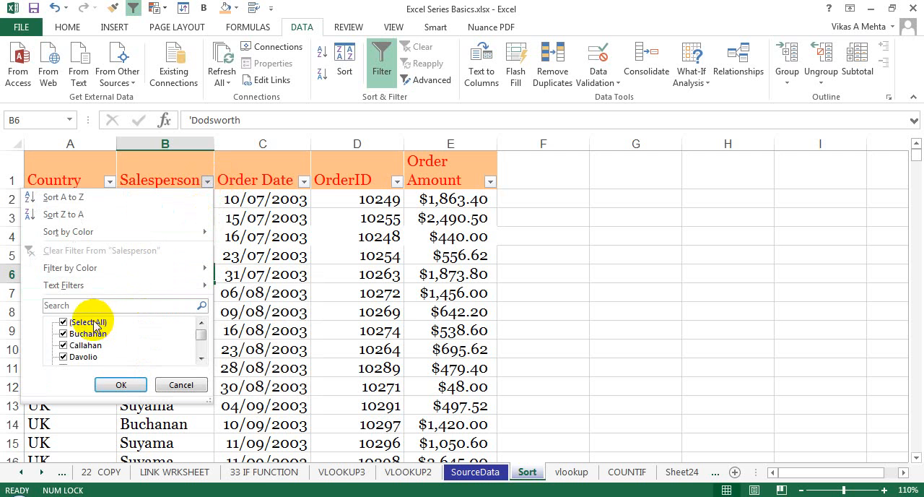
{"action": "left_click", "coordinate": [63, 335]}
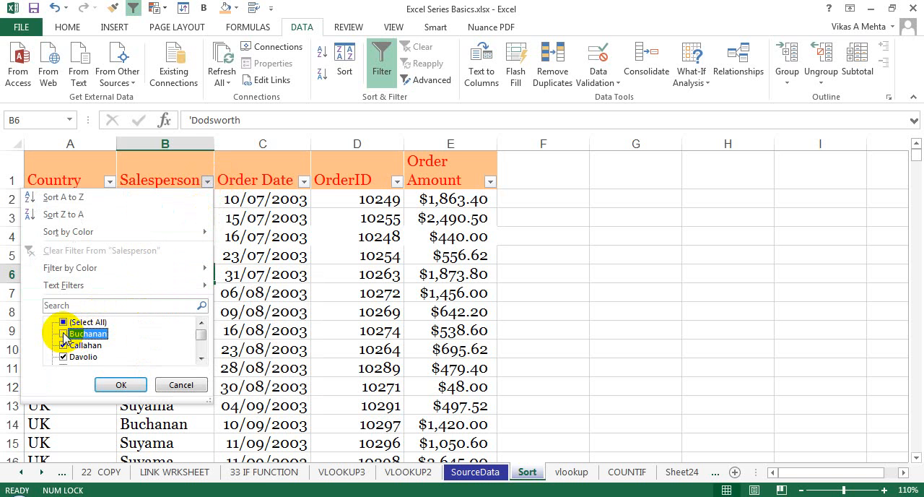
{"action": "left_click", "coordinate": [65, 334]}
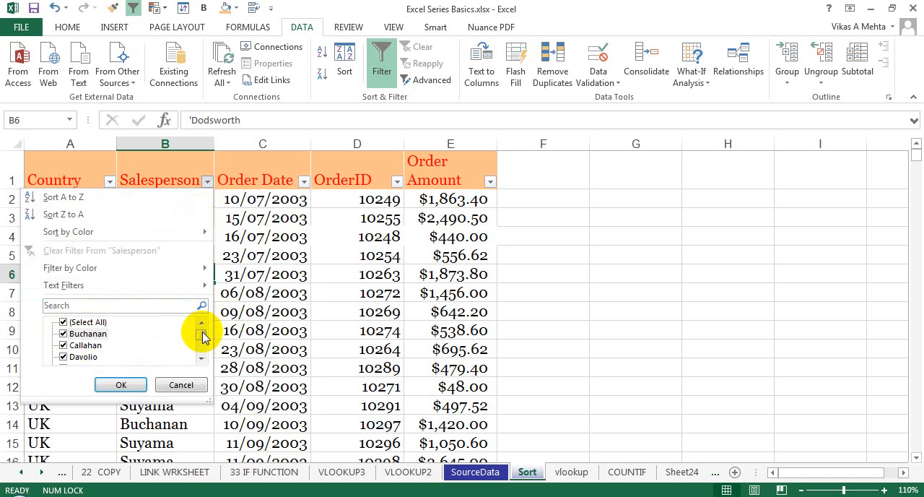
{"action": "left_click", "coordinate": [201, 359]}
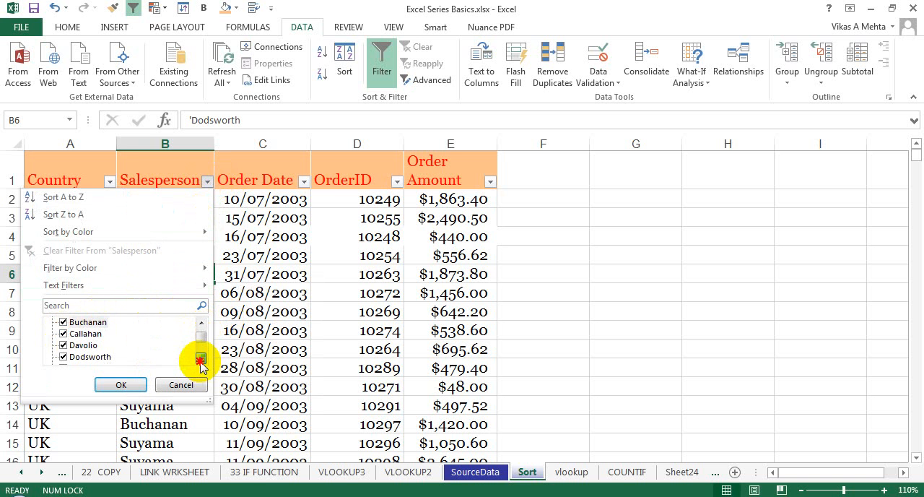
{"action": "left_click", "coordinate": [108, 305]}
{"action": "type", "text": "o"}
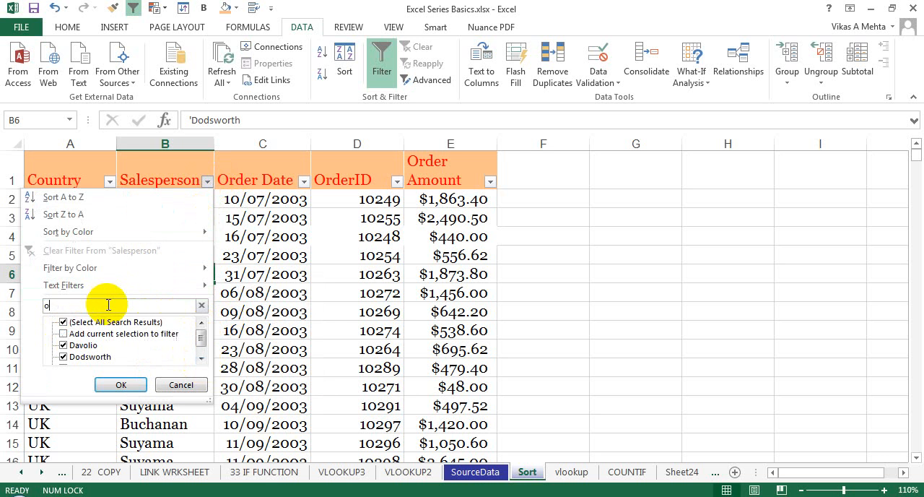
{"action": "key", "text": "BackSpace"}
{"action": "type", "text": "do"}
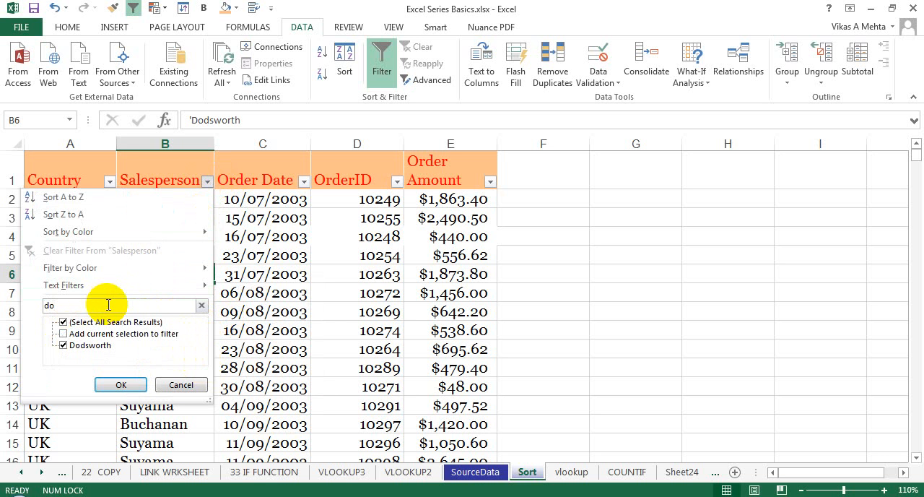
Exclude the matching salesperson from the Salesperson filter with "Add current selection to filter" enabled, and apply the filter.
{"action": "left_click", "coordinate": [65, 347]}
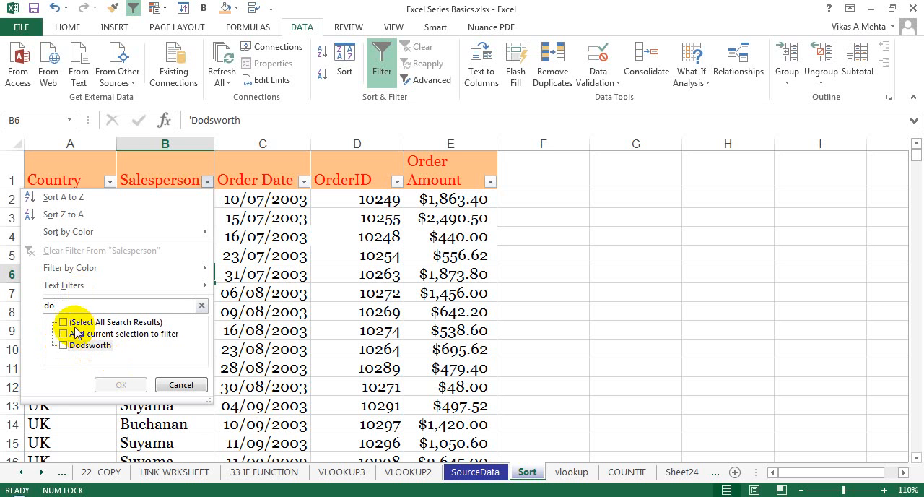
{"action": "left_click", "coordinate": [63, 322]}
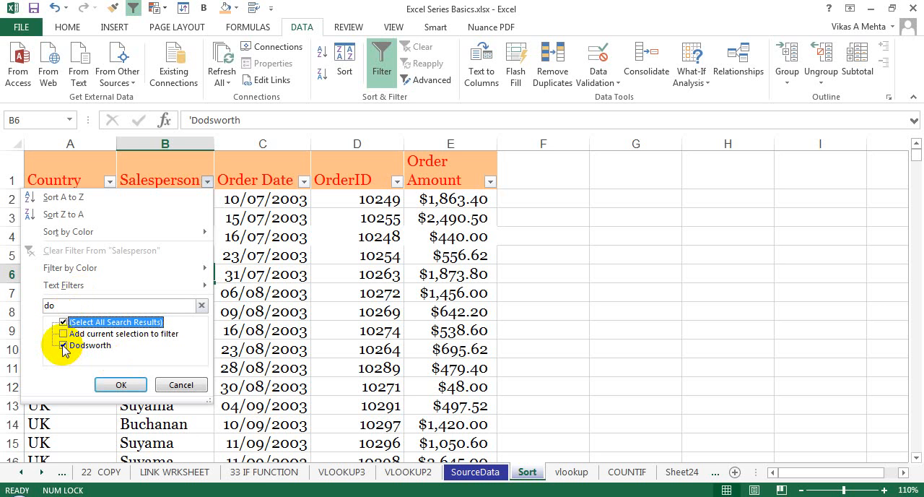
{"action": "left_click", "coordinate": [64, 346]}
{"action": "left_click", "coordinate": [64, 334]}
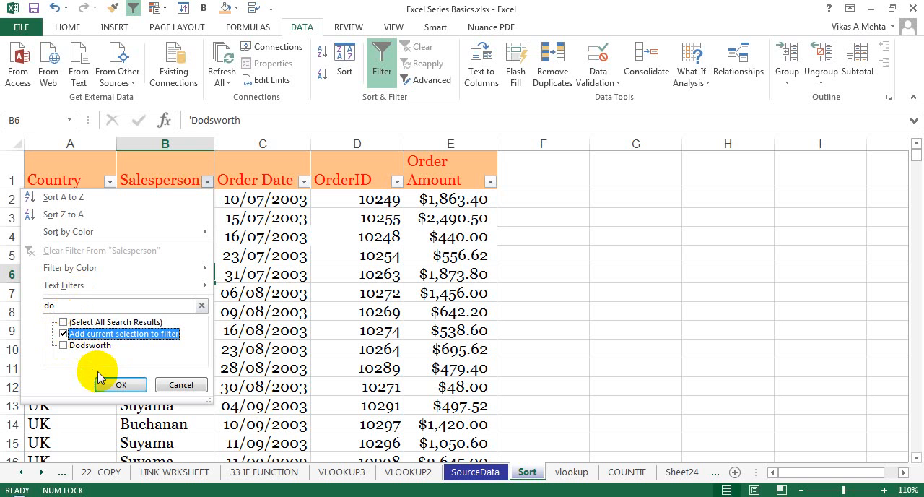
{"action": "left_click", "coordinate": [115, 384]}
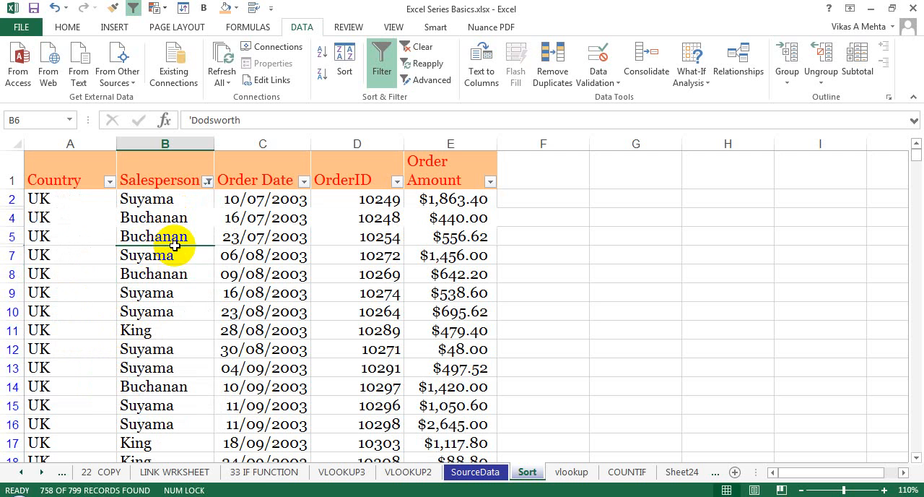
{"action": "left_click", "coordinate": [175, 275]}
{"action": "left_click", "coordinate": [176, 310]}
{"action": "left_click", "coordinate": [166, 330]}
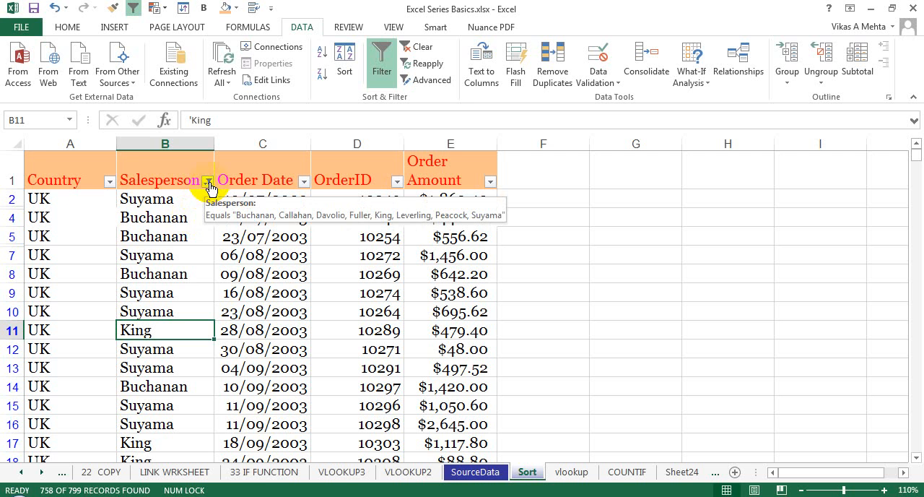
{"action": "left_click", "coordinate": [141, 215]}
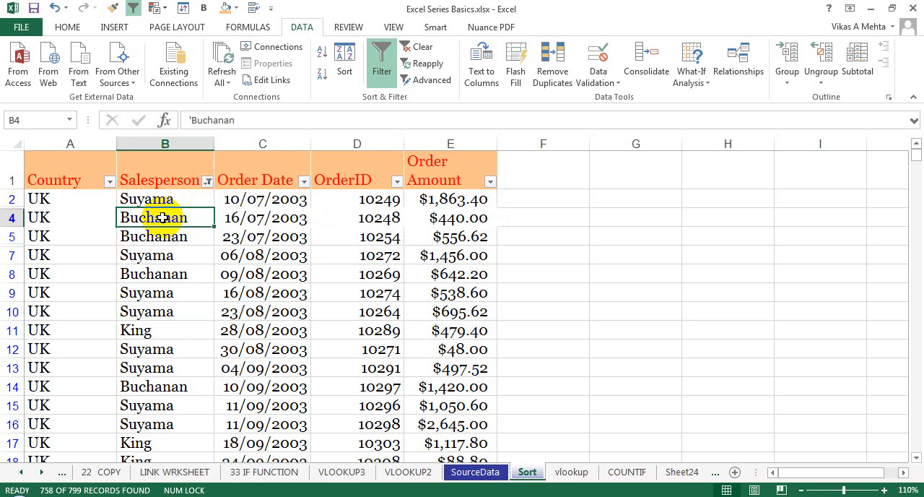
Collapse the ribbon to make more room for the worksheet rows.
{"action": "left_click", "coordinate": [304, 182]}
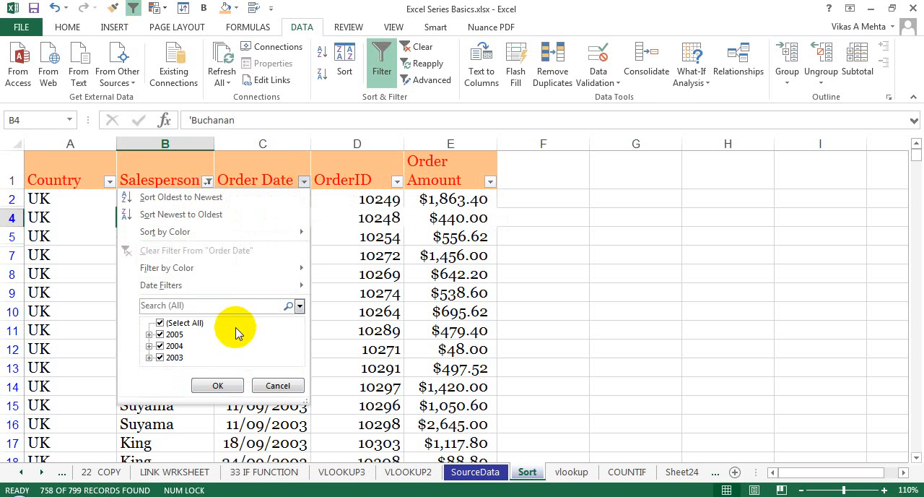
{"action": "left_click", "coordinate": [913, 99]}
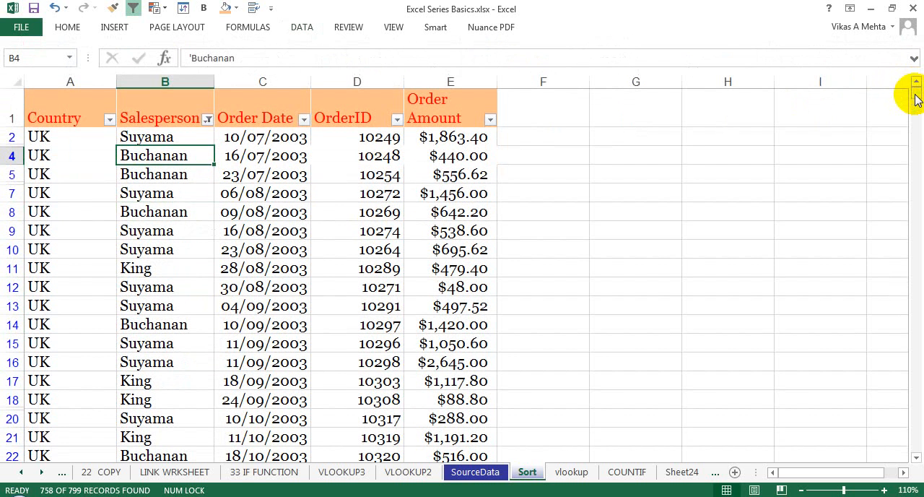
Search the Order Date column's filter values for "200" and for "2005", clearing each search.
{"action": "left_click", "coordinate": [304, 118]}
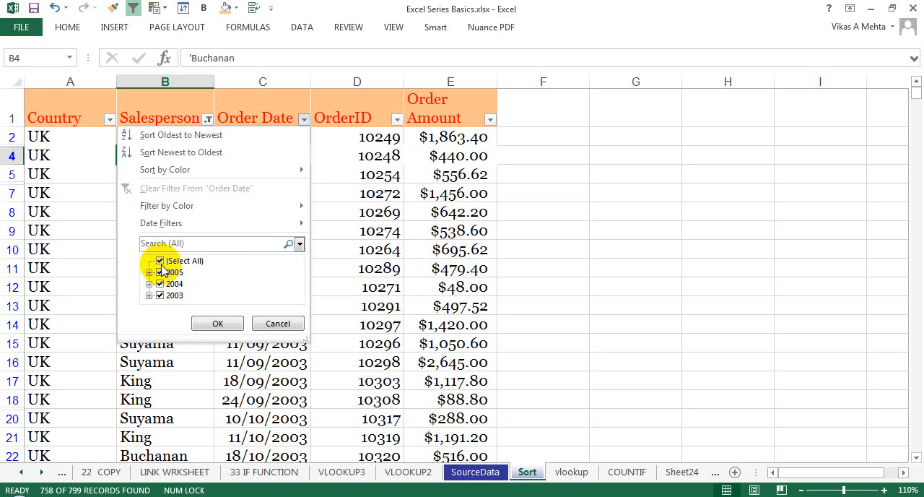
{"action": "left_click", "coordinate": [175, 244]}
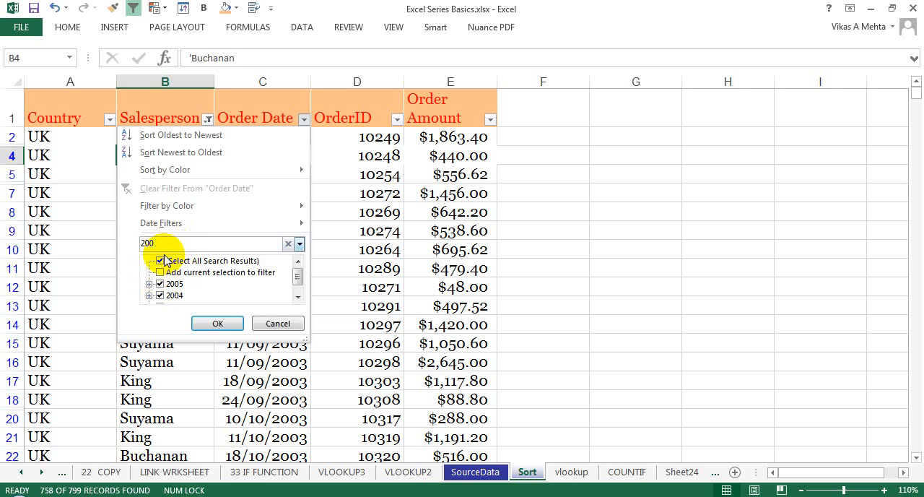
{"action": "key", "text": "BackSpace"}
{"action": "key", "text": "BackSpace"}
{"action": "key", "text": "BackSpace"}
{"action": "left_click", "coordinate": [163, 261]}
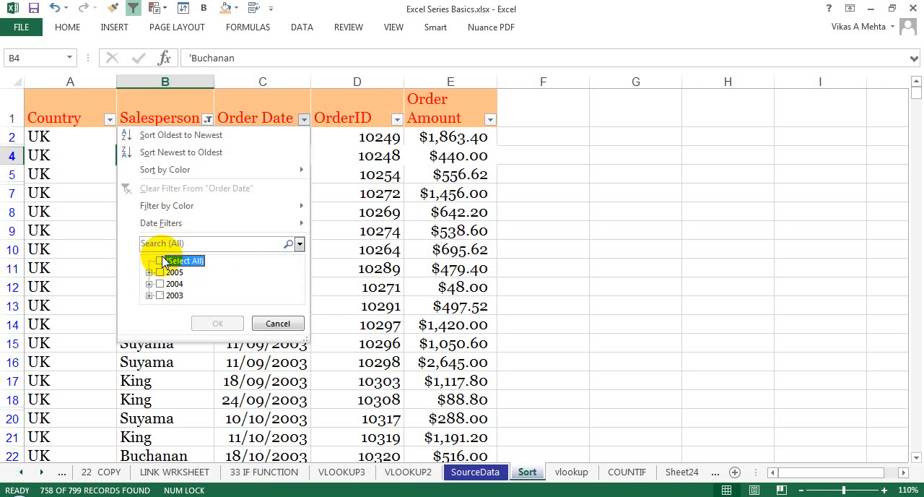
{"action": "left_click", "coordinate": [176, 242]}
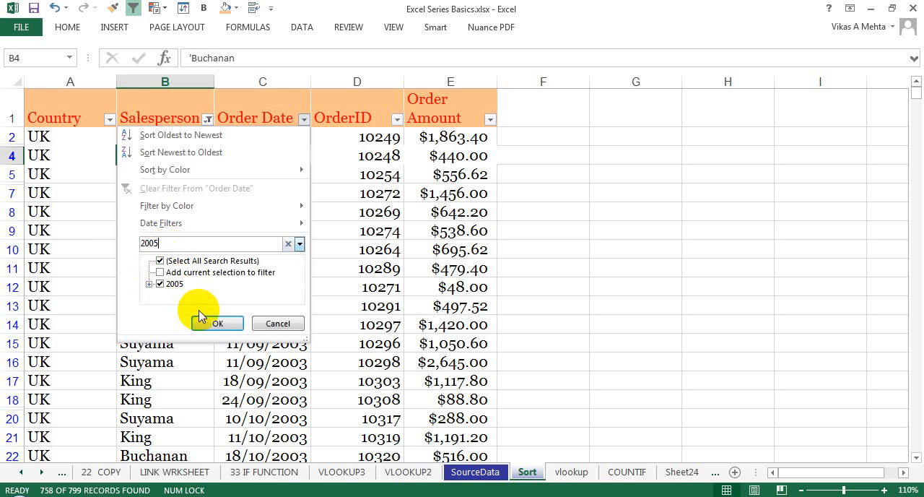
{"action": "key", "text": "ctrl+a"}
{"action": "key", "text": "BackSpace"}
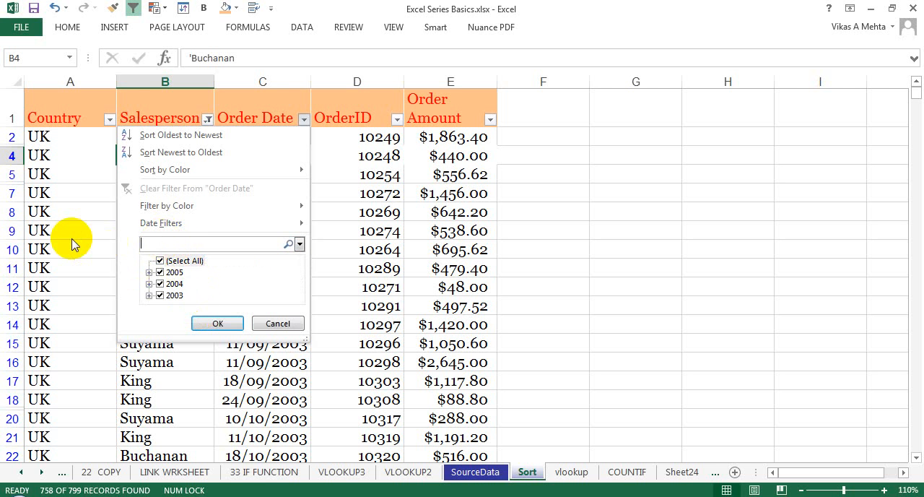
Filter the Order Date column to show only 2005, excluding 2004 and 2003.
{"action": "left_click", "coordinate": [160, 261]}
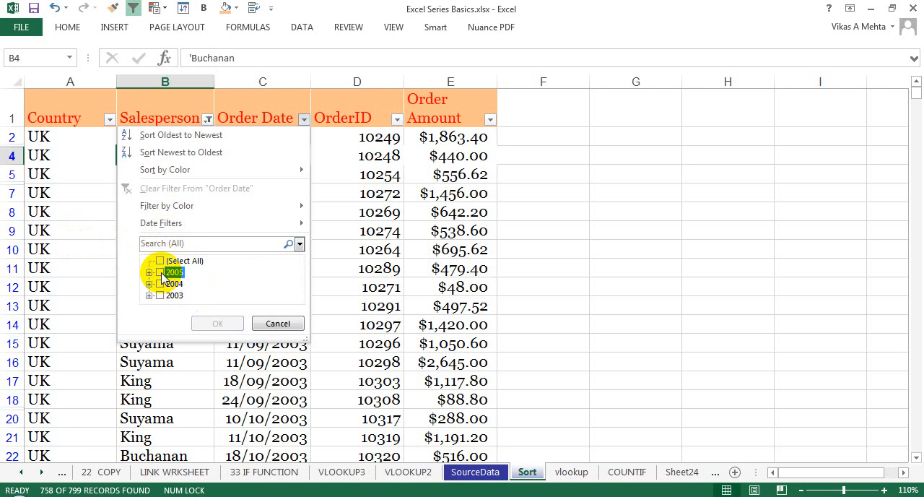
{"action": "left_click", "coordinate": [161, 272]}
{"action": "left_click", "coordinate": [160, 272]}
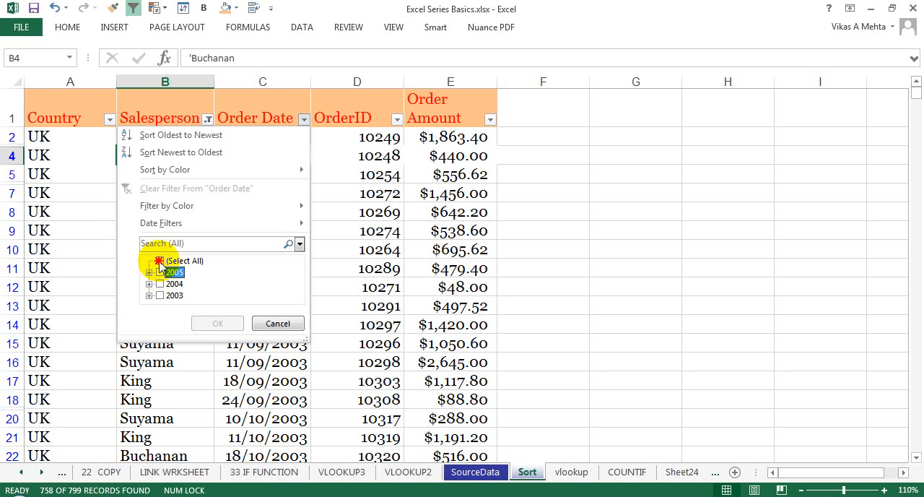
{"action": "left_click", "coordinate": [159, 261]}
{"action": "left_click", "coordinate": [160, 284]}
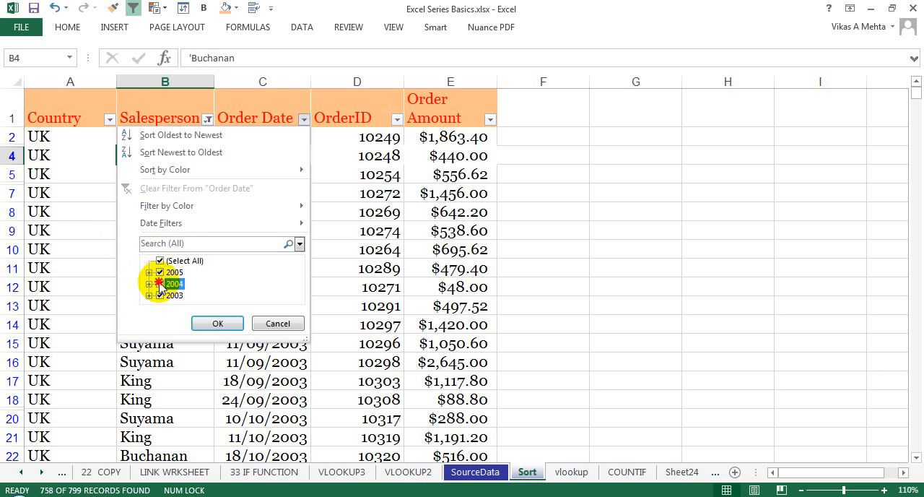
{"action": "left_click", "coordinate": [160, 295]}
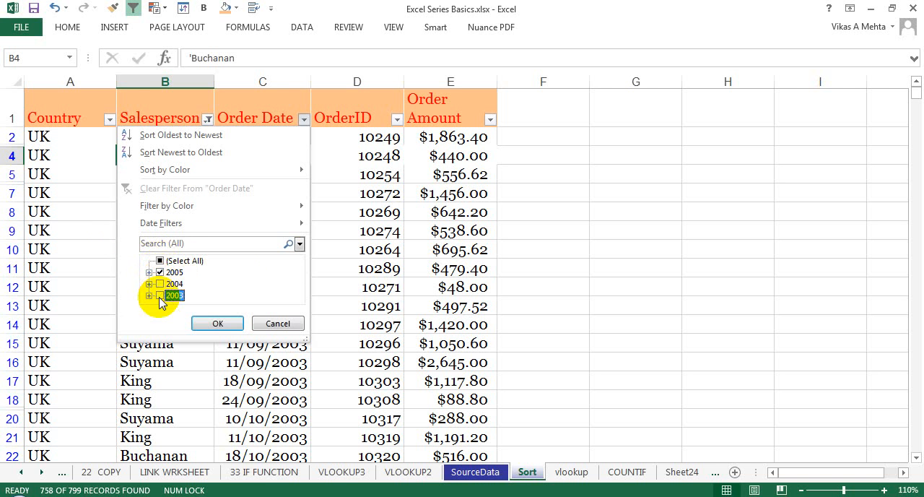
{"action": "left_click", "coordinate": [239, 326]}
{"action": "left_click", "coordinate": [289, 174]}
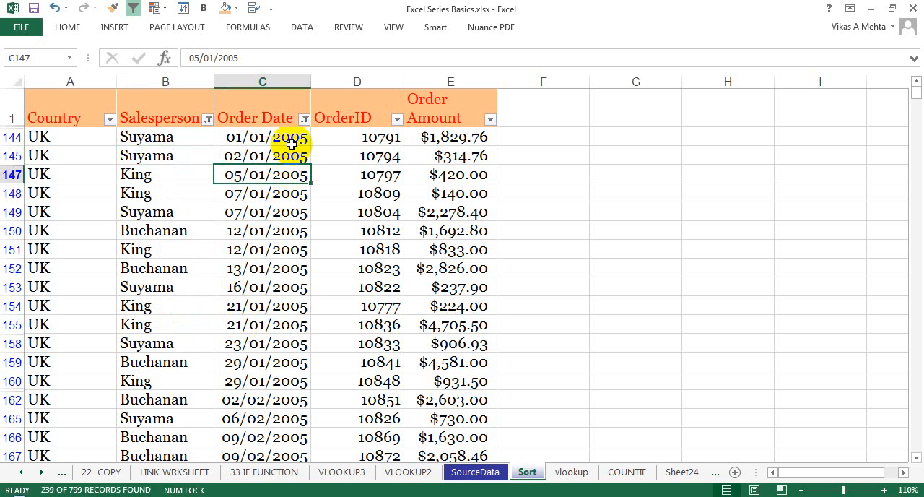
{"action": "left_click_drag", "start_coordinate": [292, 144], "coordinate": [280, 271]}
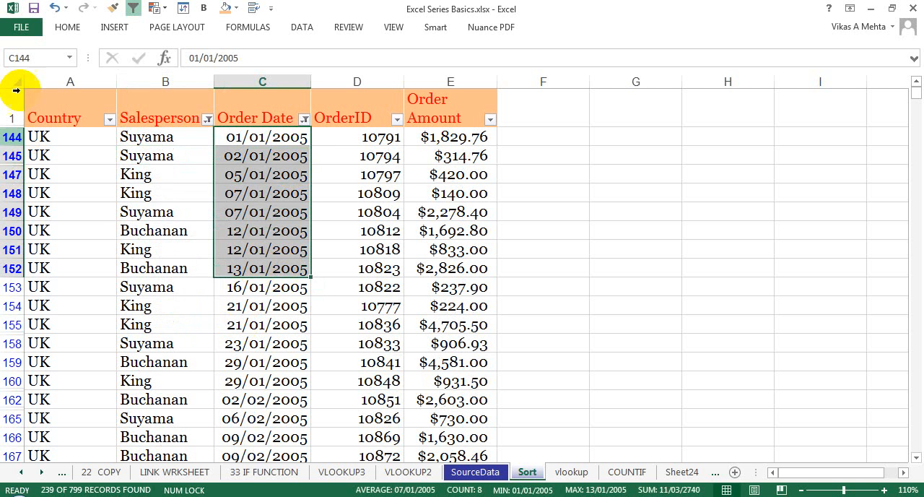
{"action": "left_click", "coordinate": [137, 209]}
{"action": "left_click", "coordinate": [336, 173]}
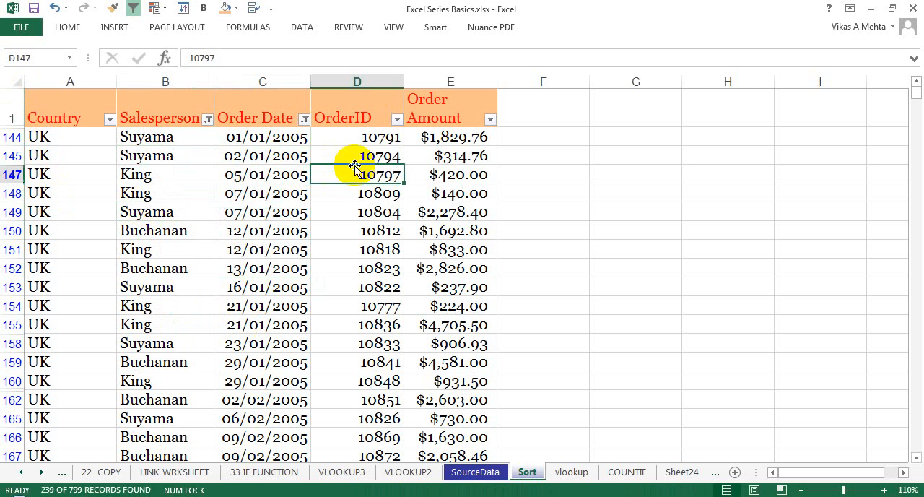
Review the OrderID column's number filter options, search its values for "10", and clear the search.
{"action": "left_click", "coordinate": [398, 120]}
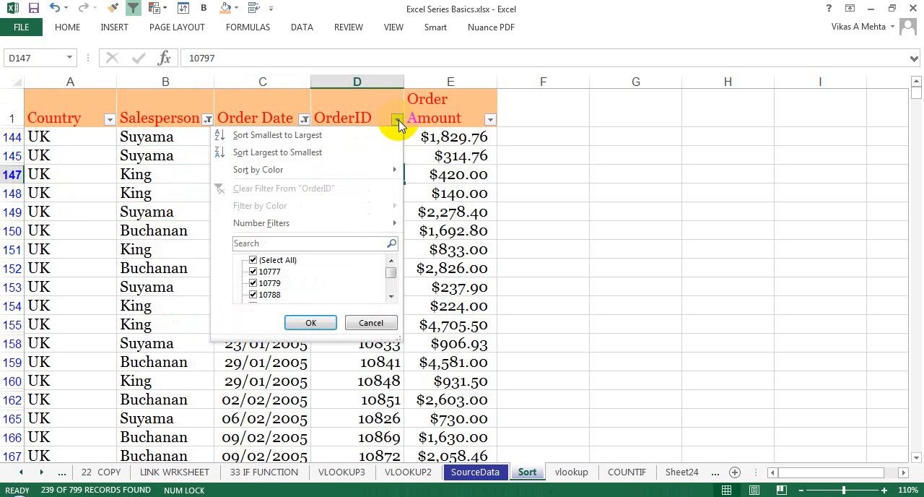
{"action": "left_click", "coordinate": [397, 121]}
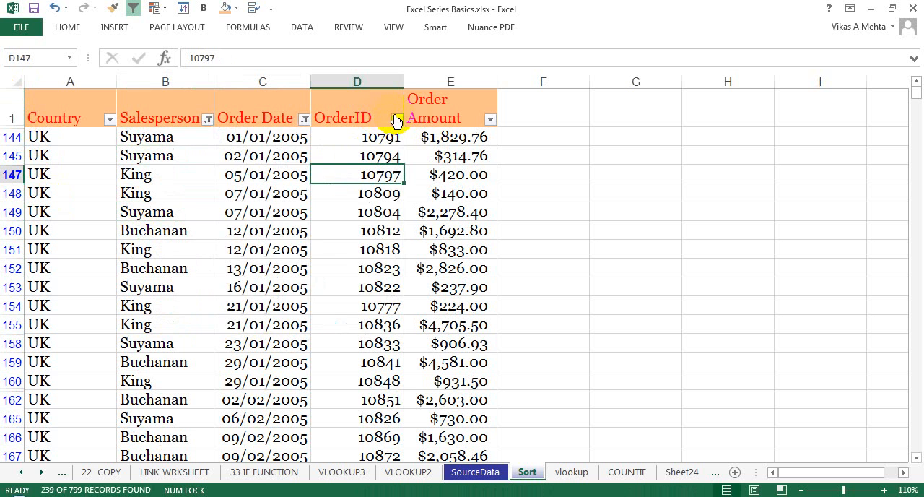
{"action": "left_click", "coordinate": [396, 121]}
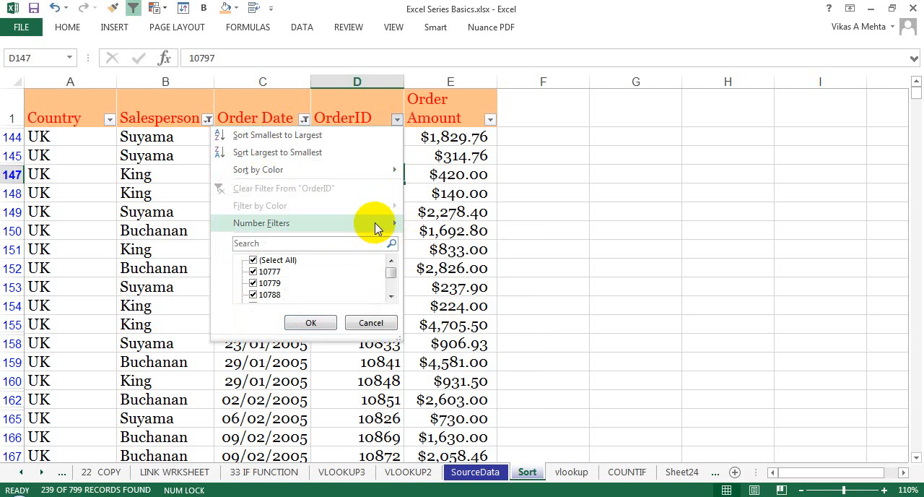
{"action": "mouse_move", "coordinate": [375, 224]}
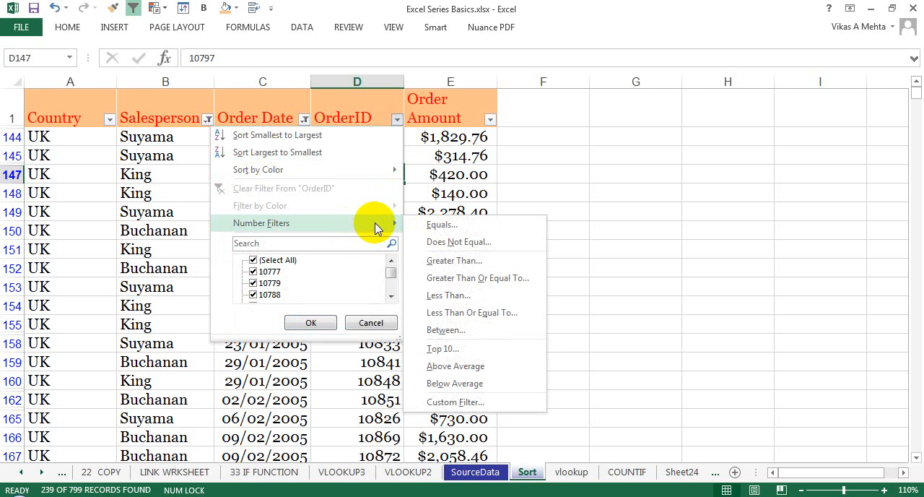
{"action": "left_click", "coordinate": [334, 243]}
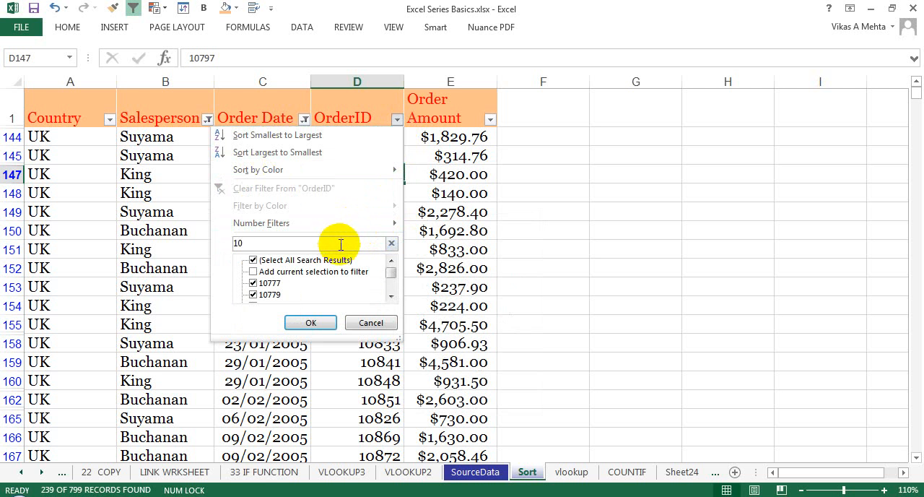
{"action": "mouse_move", "coordinate": [391, 273]}
{"action": "left_mouse_down"}
{"action": "mouse_move", "coordinate": [391, 288]}
{"action": "mouse_move", "coordinate": [390, 265]}
{"action": "left_mouse_up"}
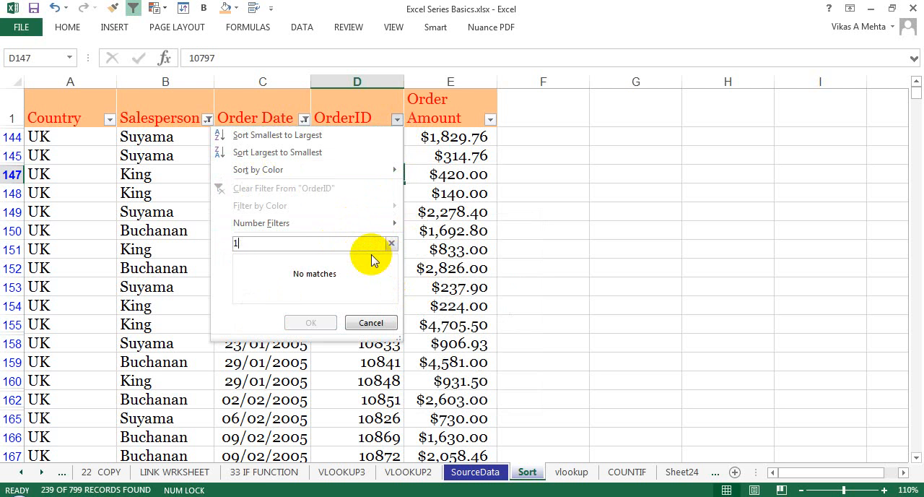
{"action": "key", "text": "BackSpace"}
Apply a number filter to the OrderID column that shows only values greater than 10800.
{"action": "mouse_move", "coordinate": [396, 228]}
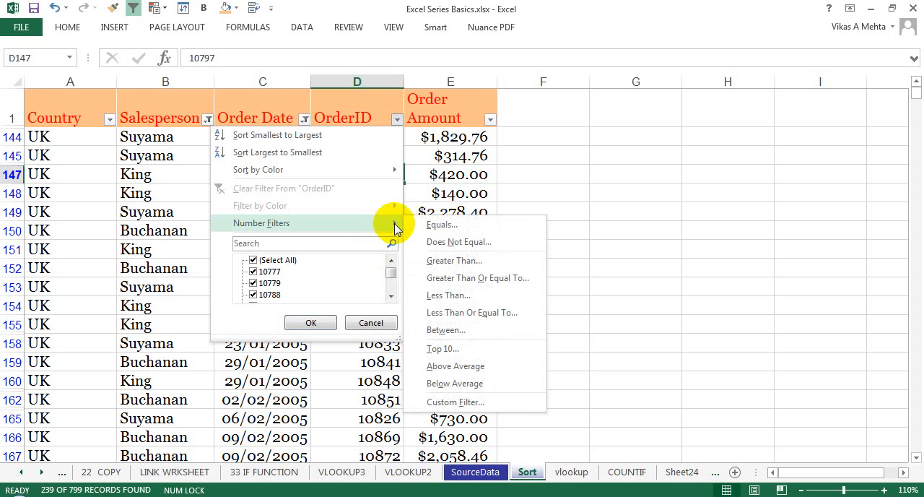
{"action": "left_click", "coordinate": [443, 261]}
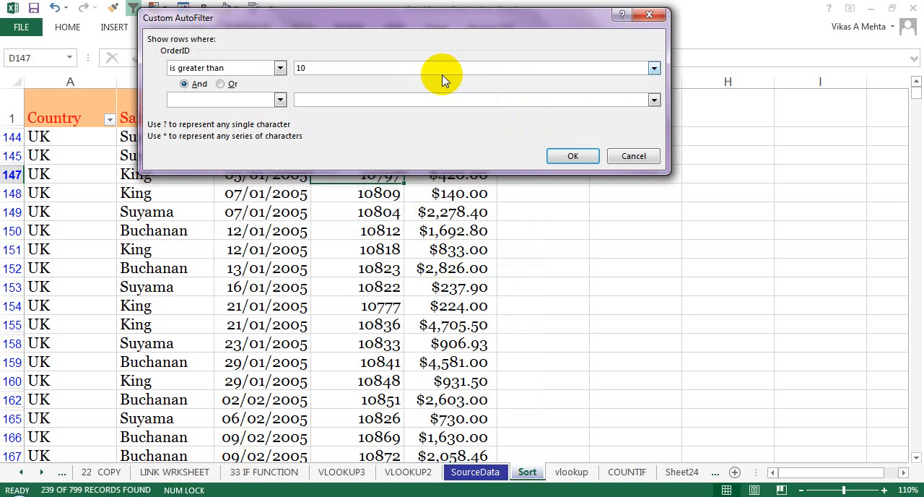
{"action": "left_click", "coordinate": [570, 157]}
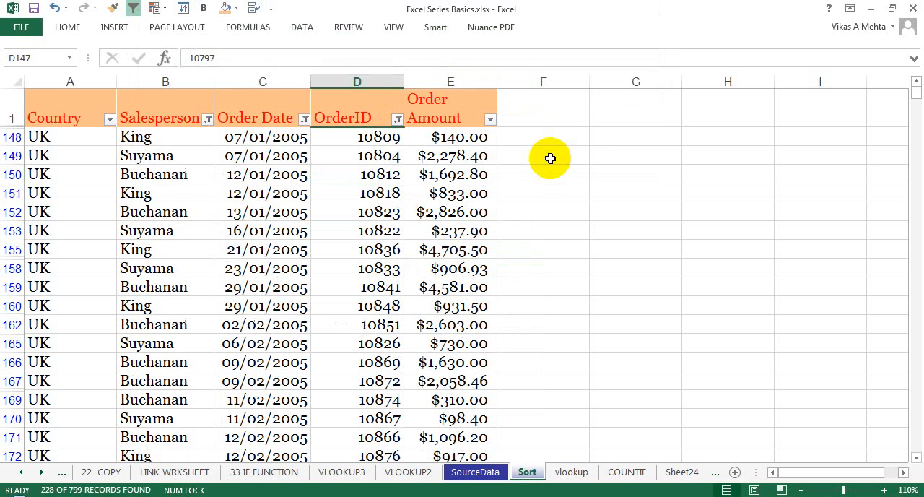
Examine the Order Amount column's filter options and value list, and close them without applying a filter.
{"action": "left_click", "coordinate": [528, 473]}
{"action": "left_click", "coordinate": [557, 496]}
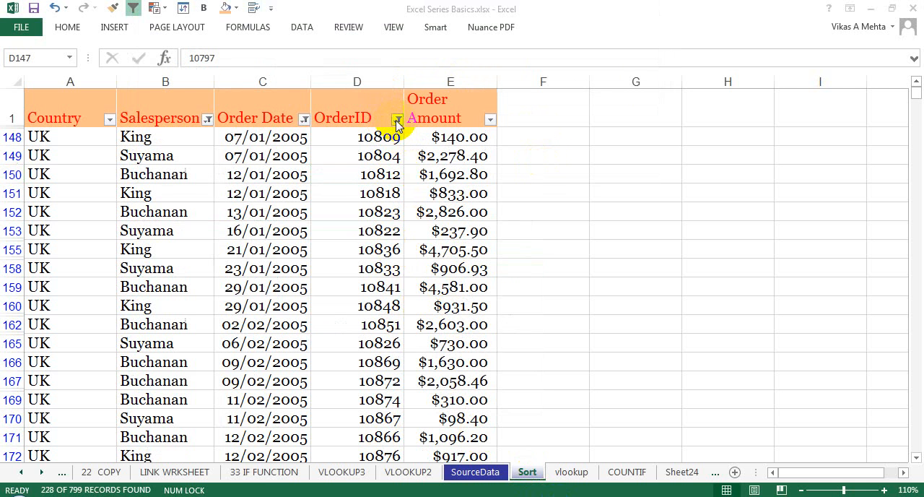
{"action": "left_click", "coordinate": [490, 122]}
{"action": "left_click", "coordinate": [490, 121]}
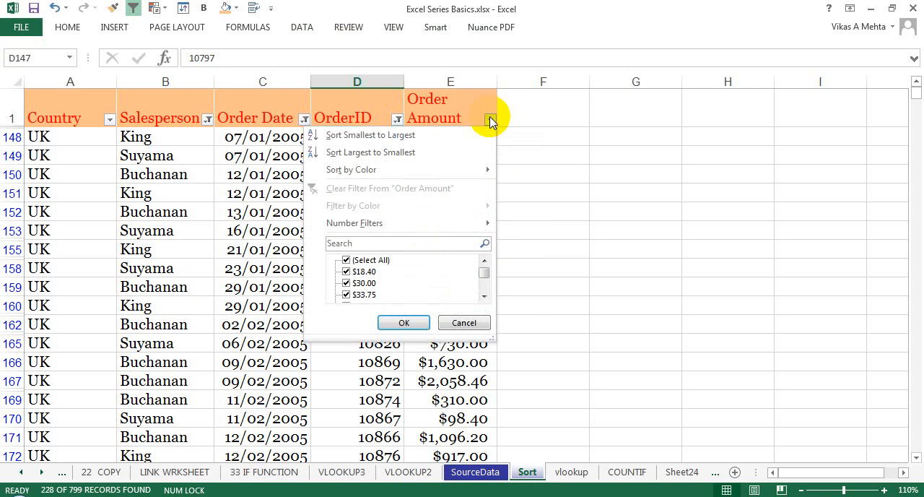
{"action": "mouse_move", "coordinate": [429, 223]}
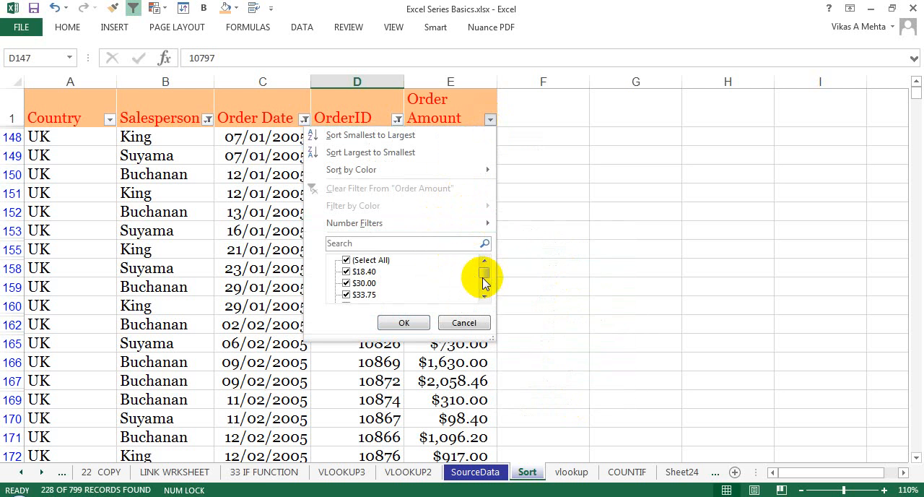
{"action": "mouse_move", "coordinate": [484, 273]}
{"action": "left_mouse_down"}
{"action": "mouse_move", "coordinate": [486, 301]}
{"action": "mouse_move", "coordinate": [484, 265]}
{"action": "left_mouse_up"}
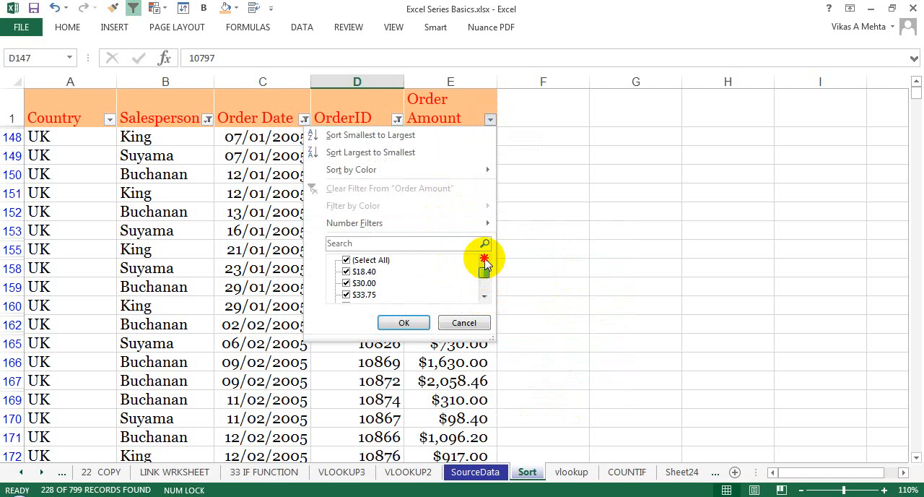
{"action": "left_click", "coordinate": [440, 323]}
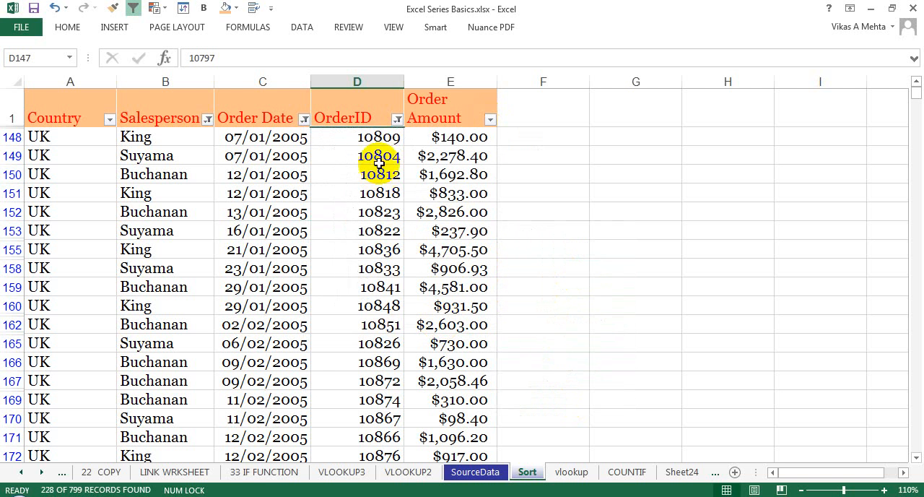
Filter the OrderID column by the order ID copied from the 23/01/2005 row, and undo that filter.
{"action": "left_click", "coordinate": [383, 269]}
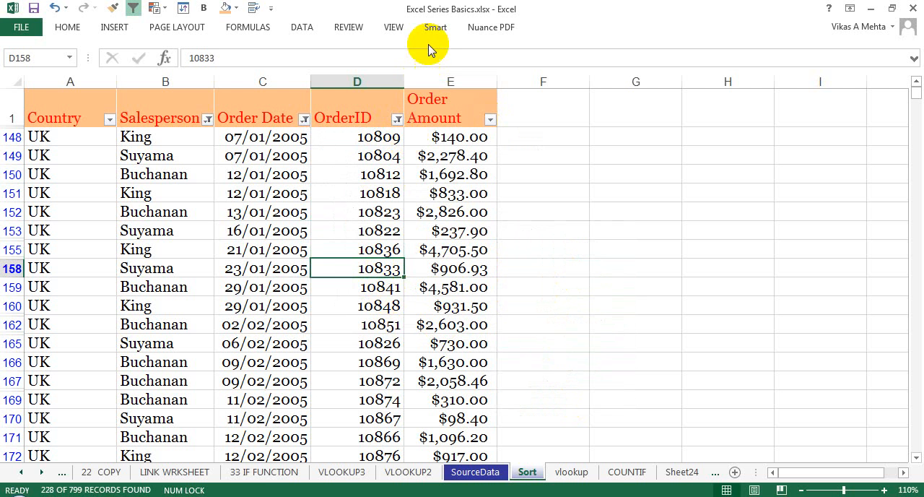
{"action": "key", "text": "ctrl+c"}
{"action": "left_click", "coordinate": [397, 120]}
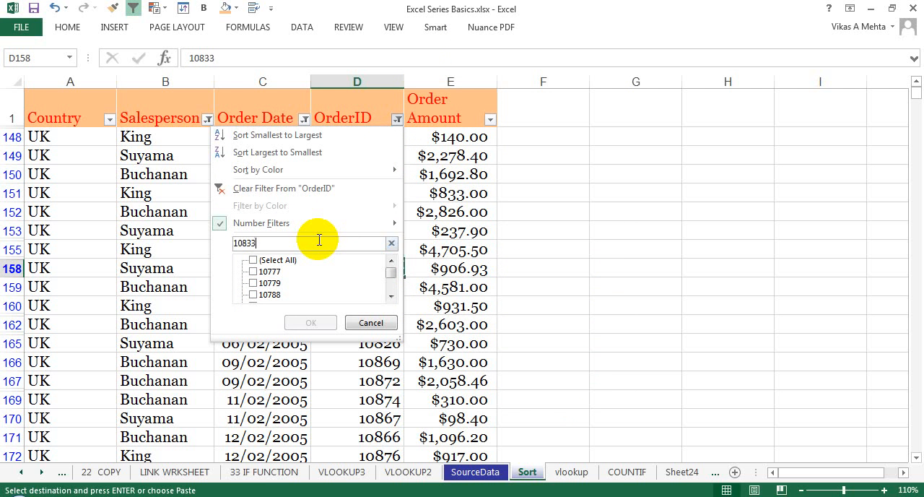
{"action": "left_click", "coordinate": [308, 322]}
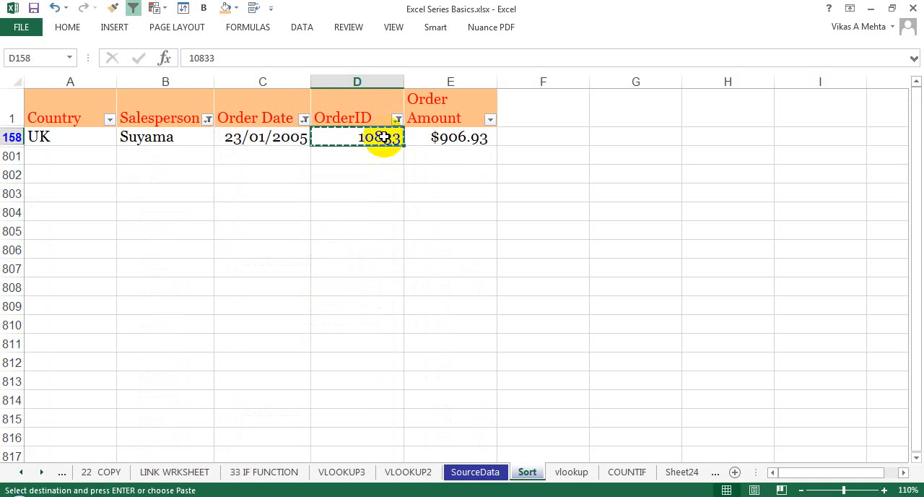
{"action": "key", "text": "ctrl+z"}
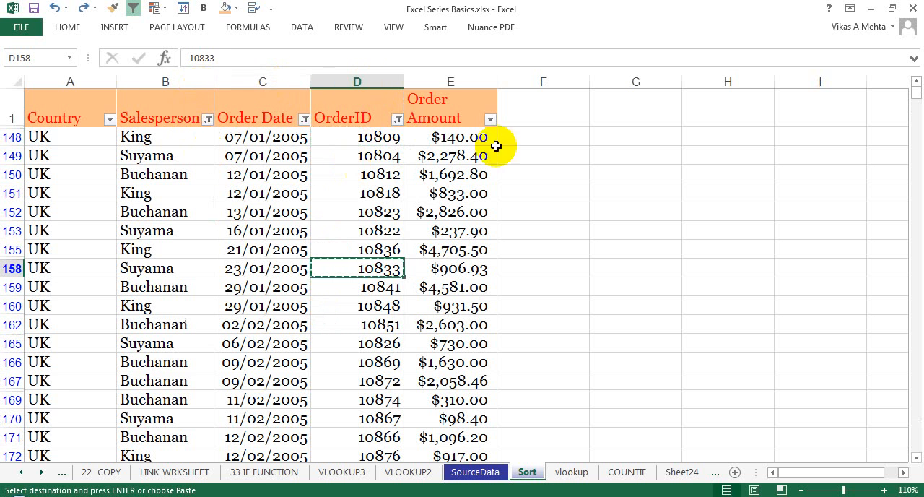
Keep the full ribbon permanently displayed and clear the filter from the OrderID column.
{"action": "left_click", "coordinate": [67, 27]}
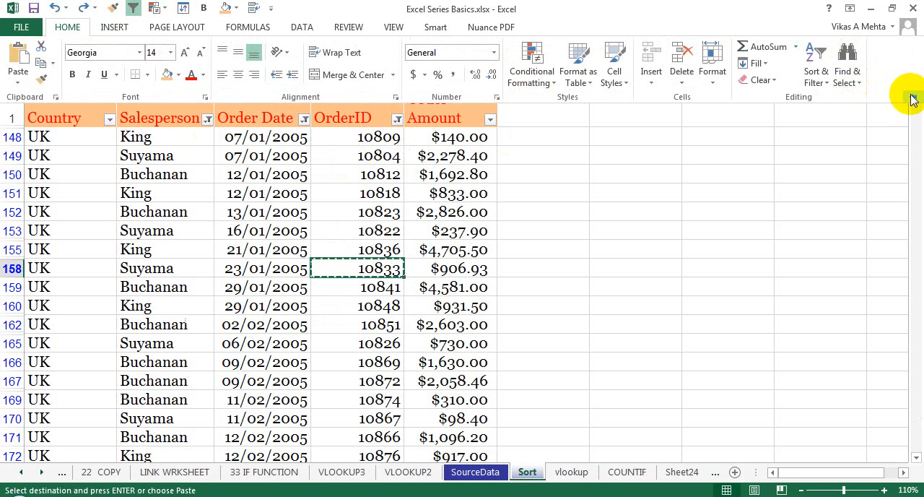
{"action": "left_click", "coordinate": [910, 97]}
{"action": "left_click", "coordinate": [357, 173]}
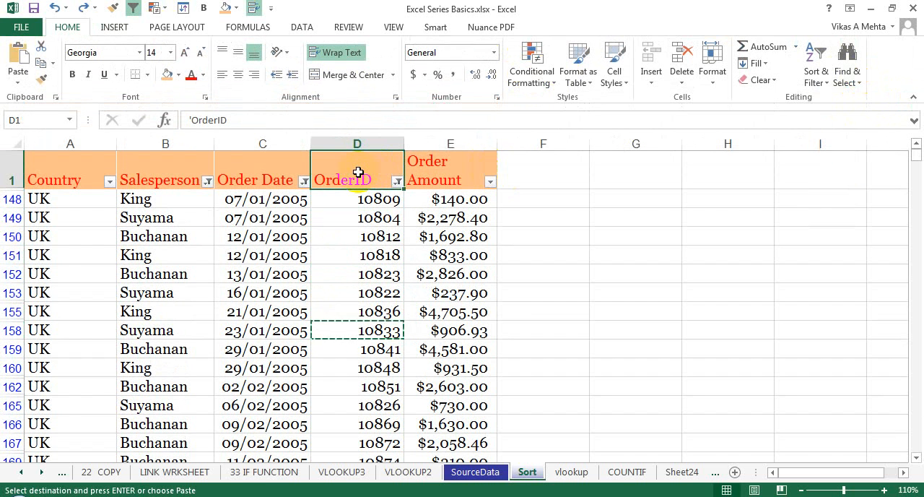
{"action": "key", "text": "Escape"}
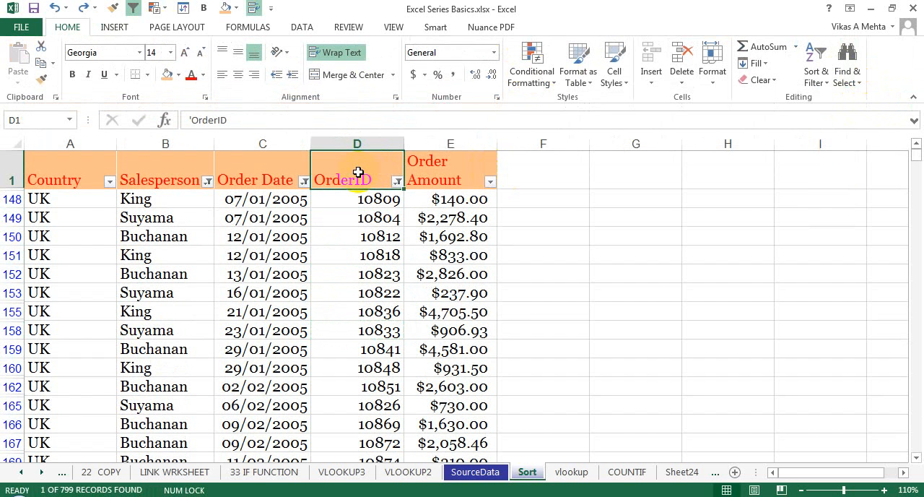
{"action": "left_click", "coordinate": [398, 182]}
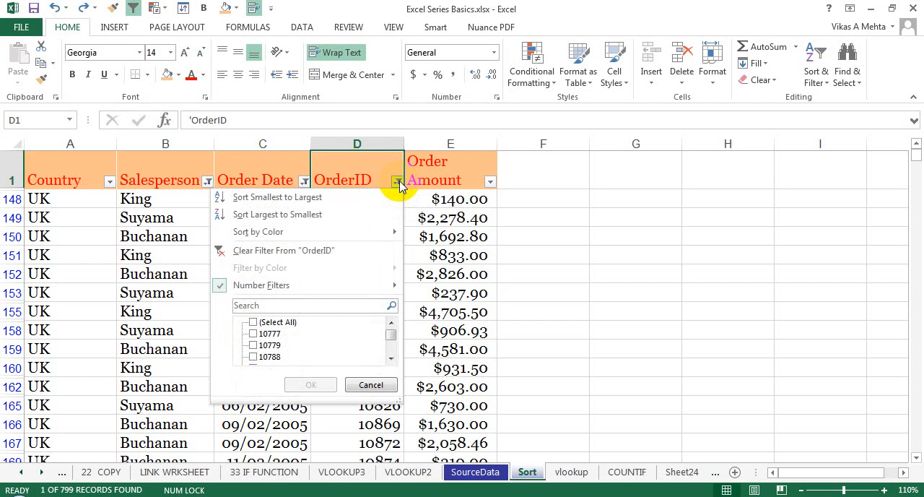
{"action": "left_click", "coordinate": [339, 253]}
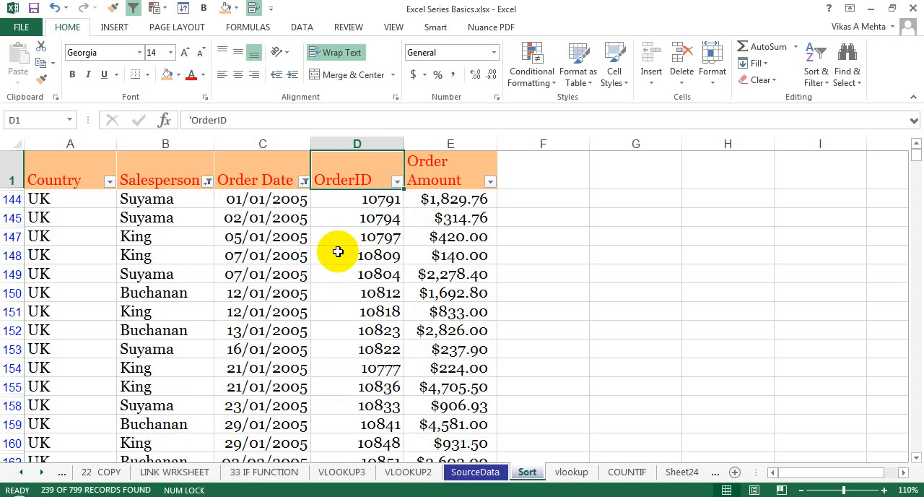
Examine the Advanced Filter options for the list range and criteria range, and close them without filtering.
{"action": "left_click", "coordinate": [259, 176]}
{"action": "left_click", "coordinate": [202, 182]}
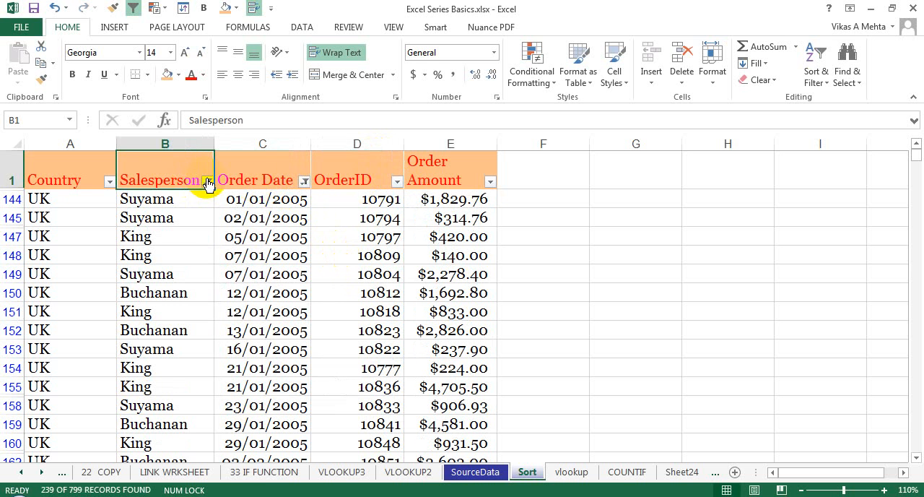
{"action": "left_click", "coordinate": [273, 180]}
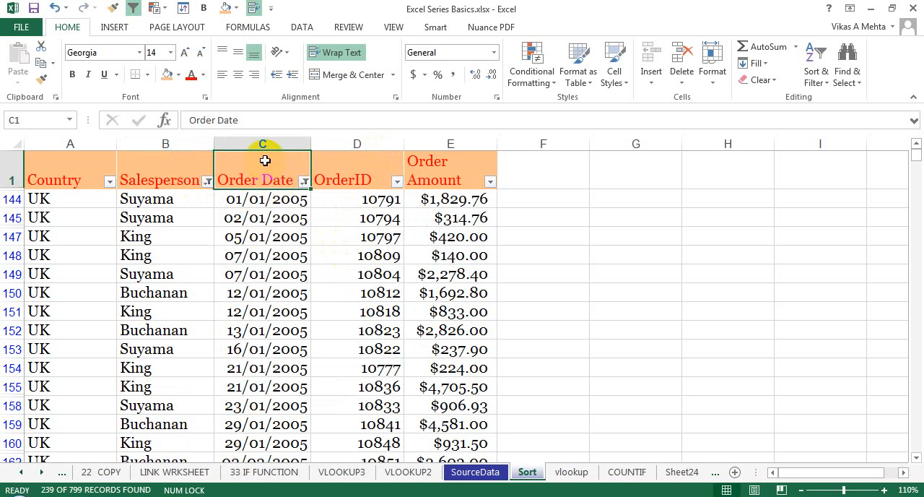
{"action": "left_click", "coordinate": [301, 28]}
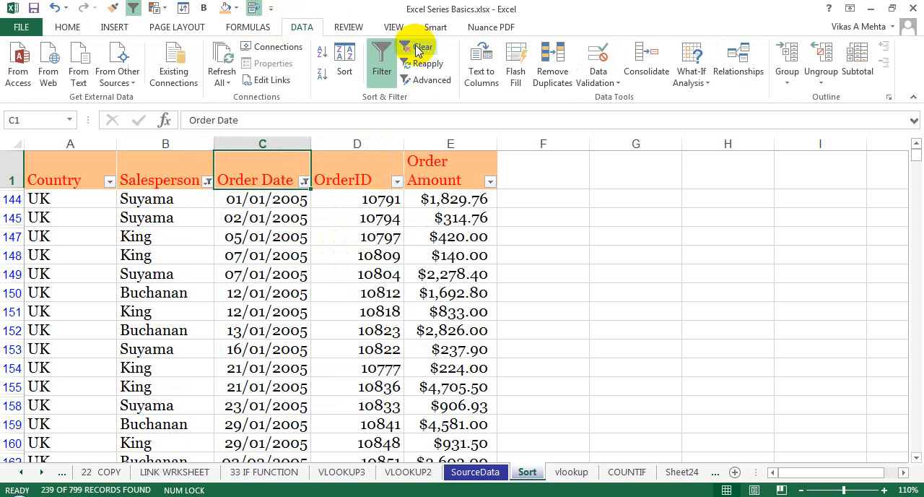
{"action": "left_click", "coordinate": [427, 80]}
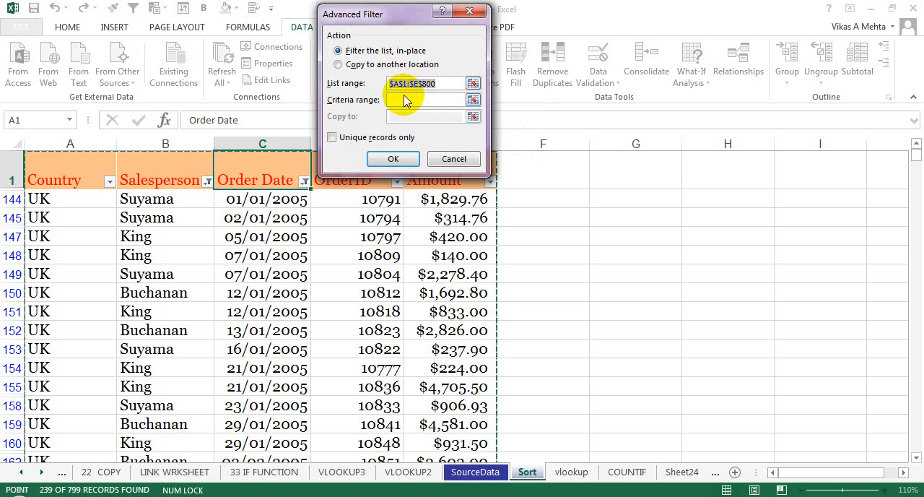
{"action": "left_click", "coordinate": [403, 102]}
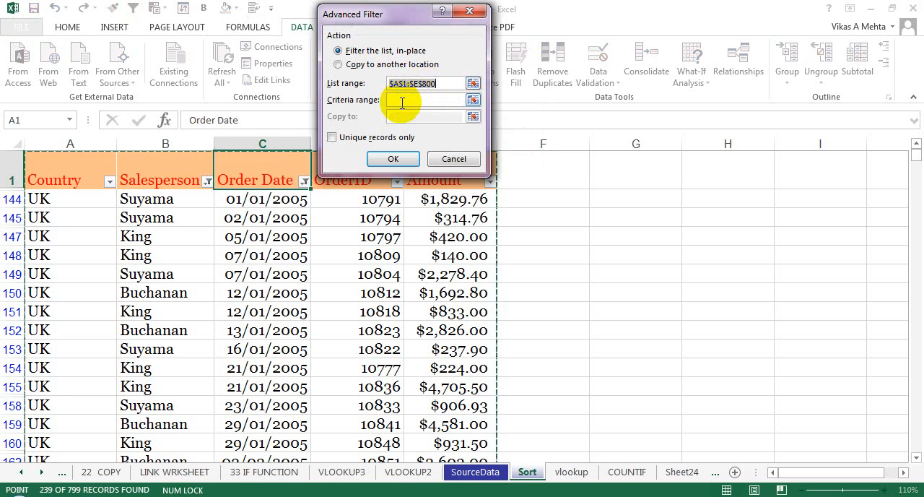
{"action": "key", "text": "Escape"}
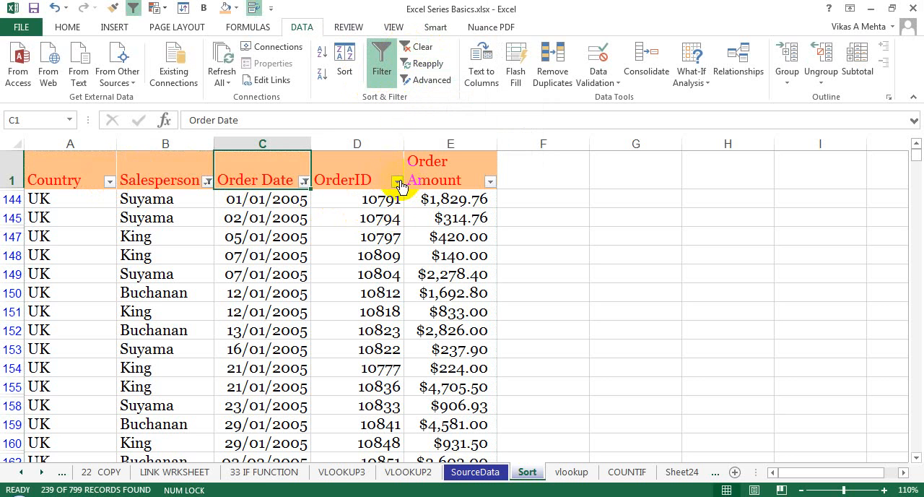
Clear all filters from the order table, and switch its header filters off and on again.
{"action": "left_click", "coordinate": [417, 49]}
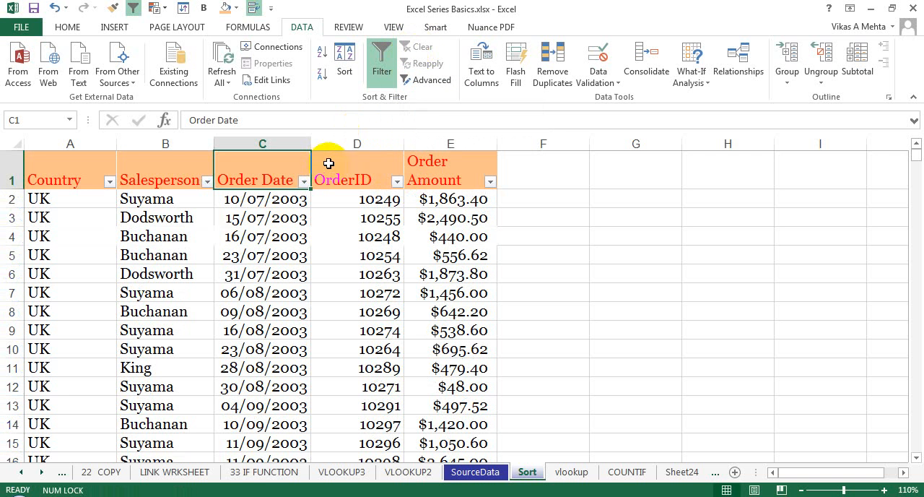
{"action": "left_click", "coordinate": [389, 72]}
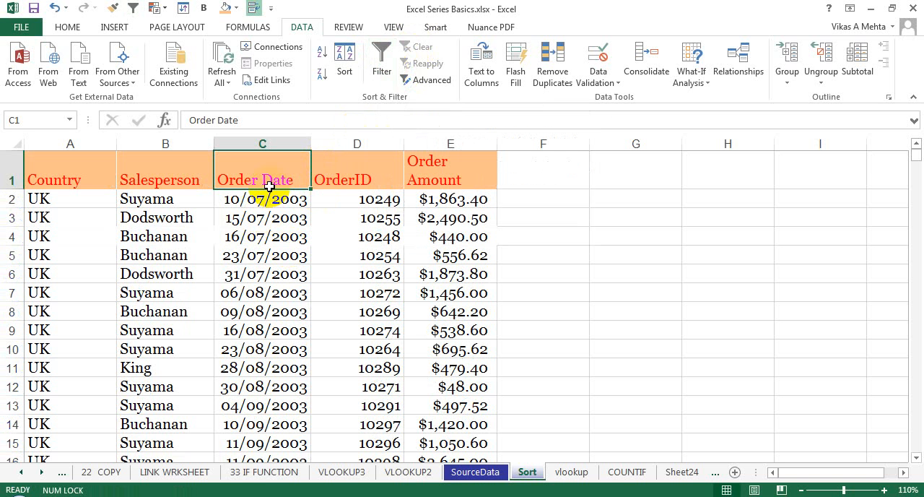
{"action": "left_click", "coordinate": [386, 70]}
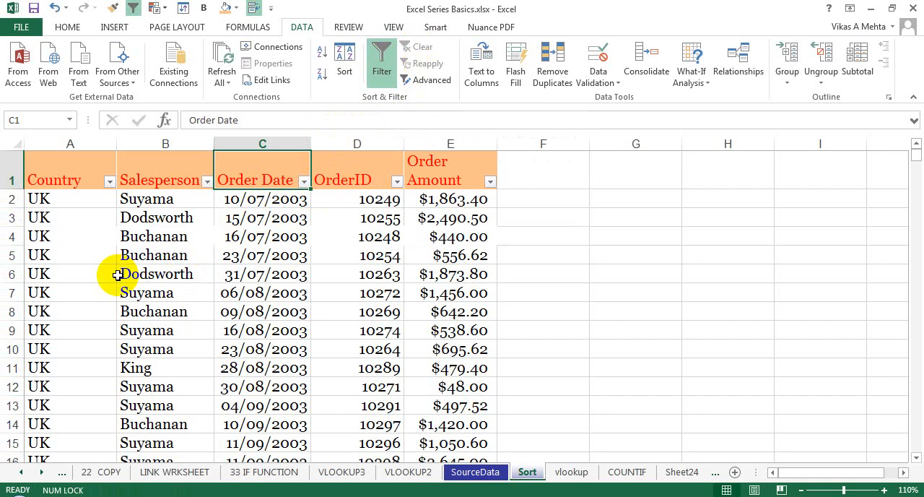
Fill the table cells A to E of rows 6 and 11 with the orange fill color.
{"action": "scroll", "coordinate": [117, 275], "scroll_direction": "up", "scroll_amount": 1}
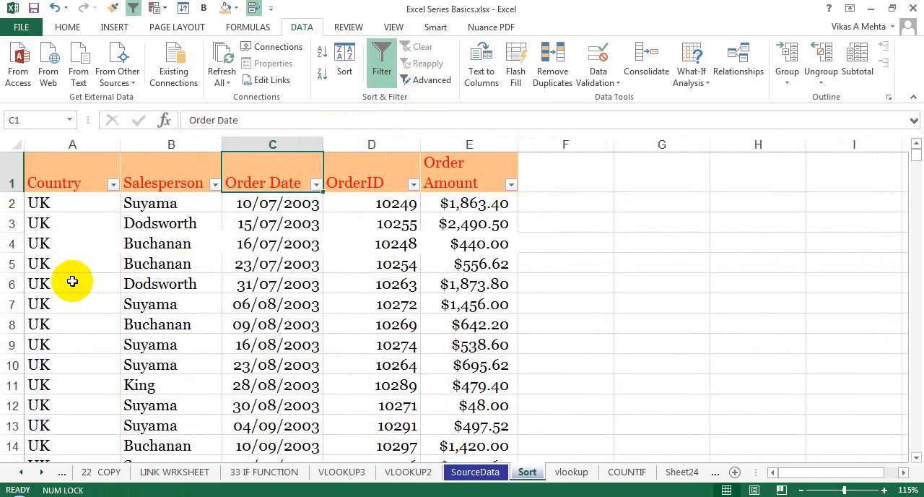
{"action": "left_click_drag", "start_coordinate": [72, 281], "coordinate": [458, 282]}
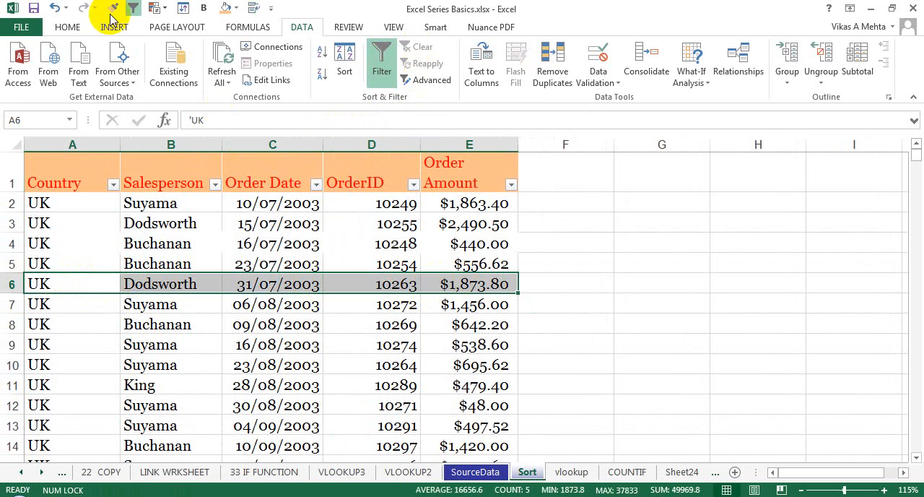
{"action": "left_click", "coordinate": [66, 26]}
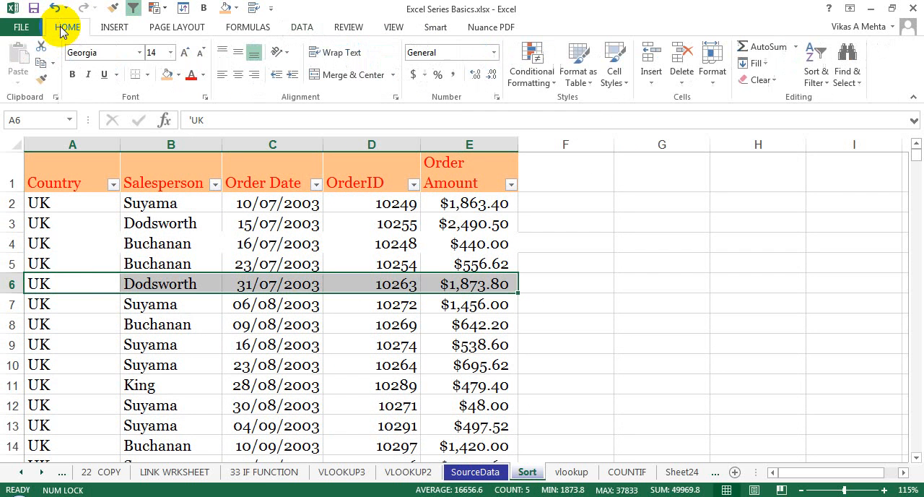
{"action": "left_click", "coordinate": [166, 75]}
{"action": "left_click_drag", "start_coordinate": [68, 380], "coordinate": [452, 385]}
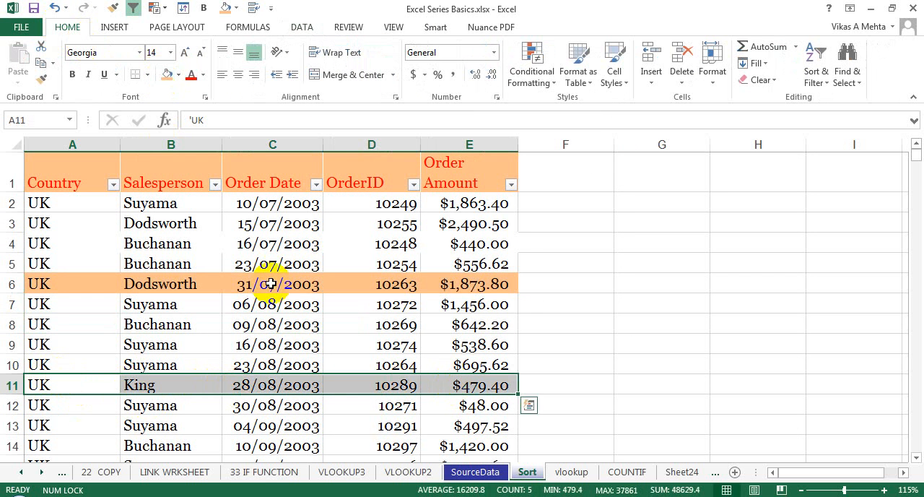
{"action": "left_click", "coordinate": [167, 74]}
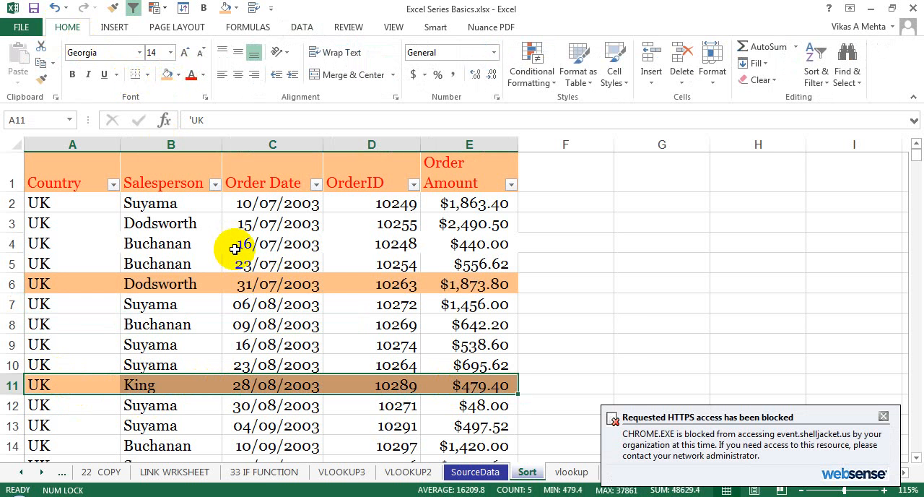
Filter the Salesperson column by the orange cell color.
{"action": "left_click", "coordinate": [215, 185]}
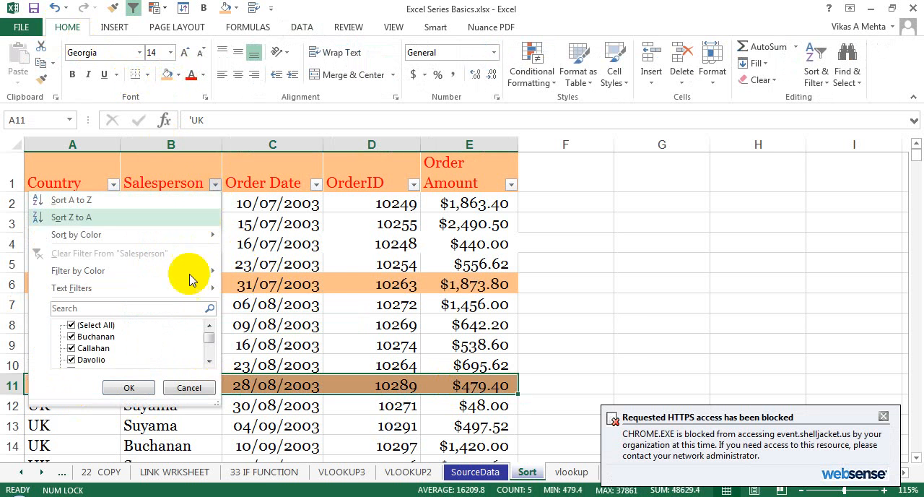
{"action": "mouse_move", "coordinate": [189, 275]}
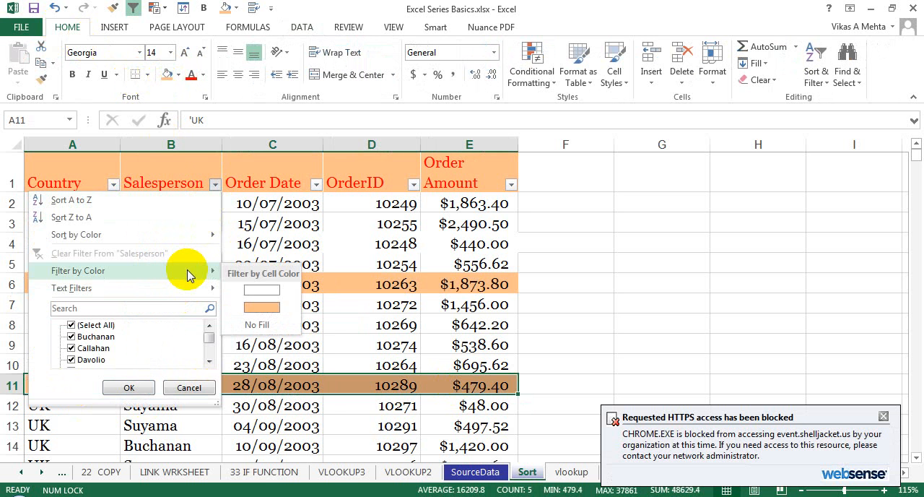
{"action": "left_click", "coordinate": [254, 309]}
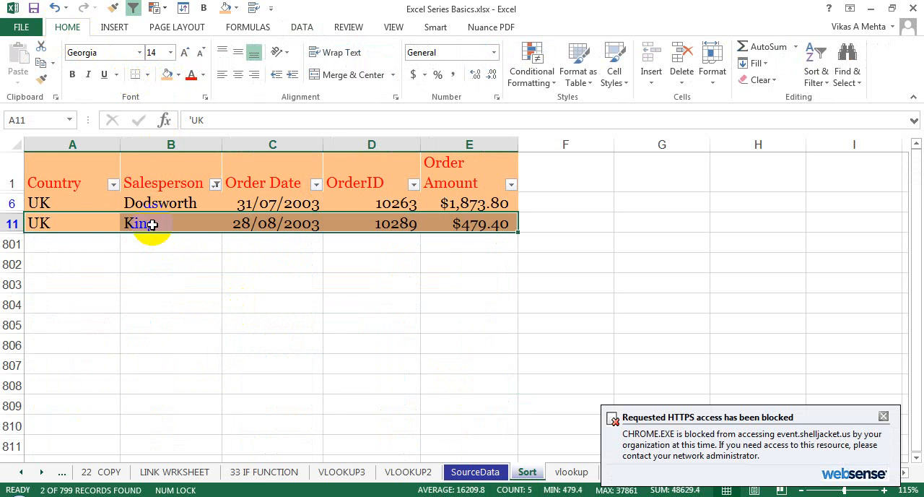
{"action": "left_click_drag", "start_coordinate": [118, 202], "coordinate": [268, 243]}
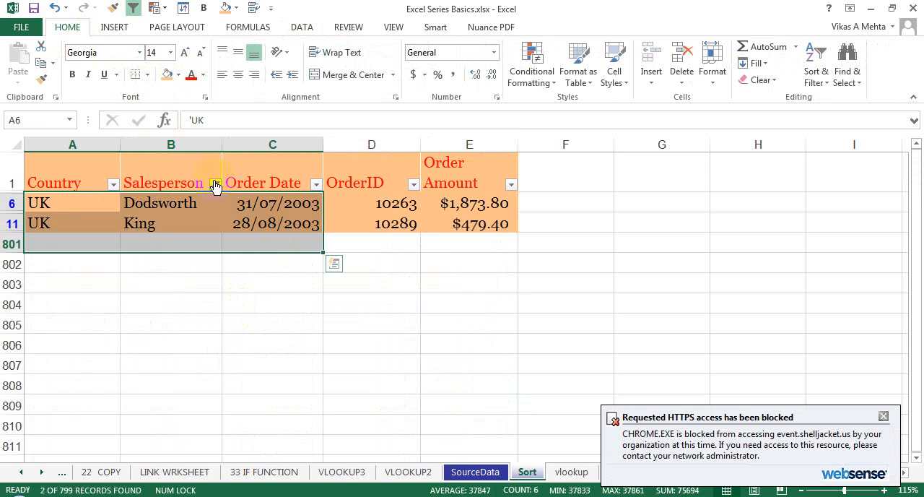
Filter the Salesperson column by No Fill, and clear that filter from the column.
{"action": "left_click", "coordinate": [215, 184]}
{"action": "mouse_move", "coordinate": [157, 275]}
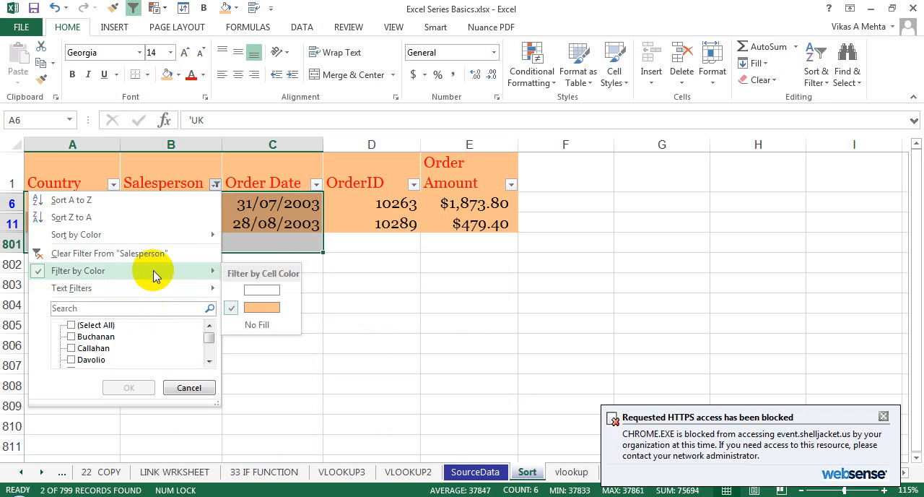
{"action": "left_click", "coordinate": [264, 326]}
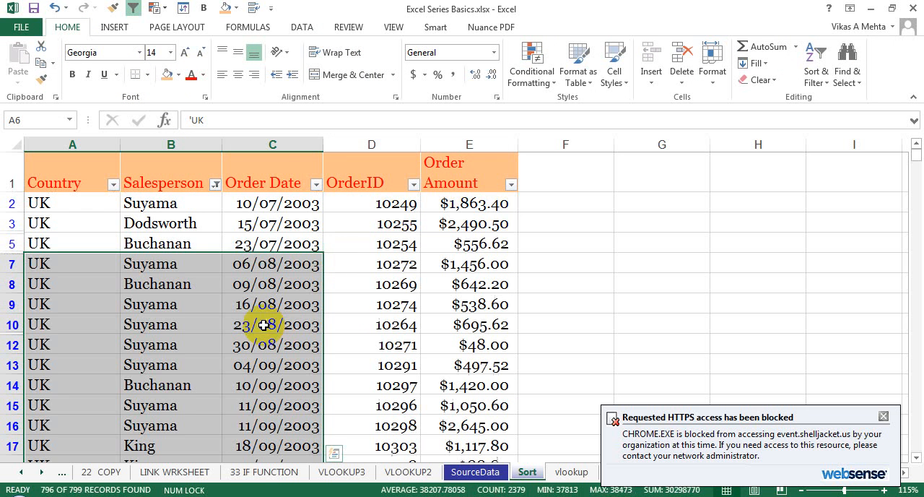
{"action": "left_click", "coordinate": [199, 244]}
{"action": "left_click", "coordinate": [216, 184]}
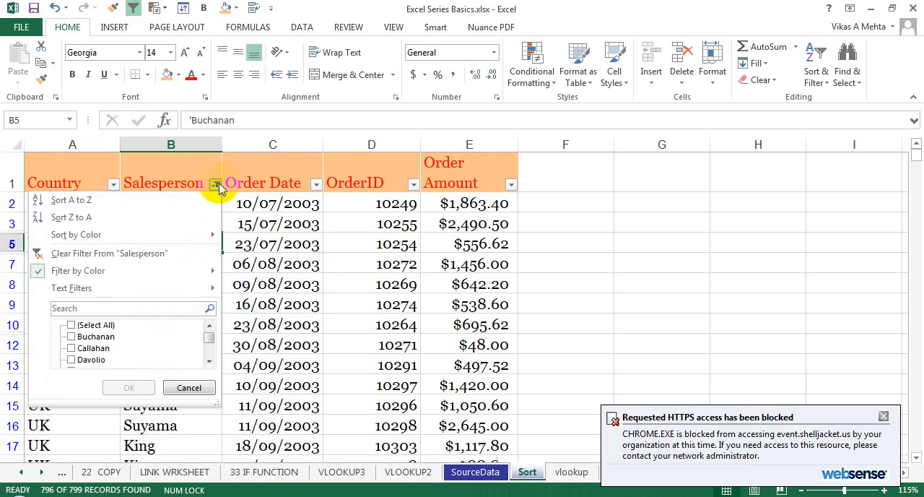
{"action": "left_click", "coordinate": [165, 255]}
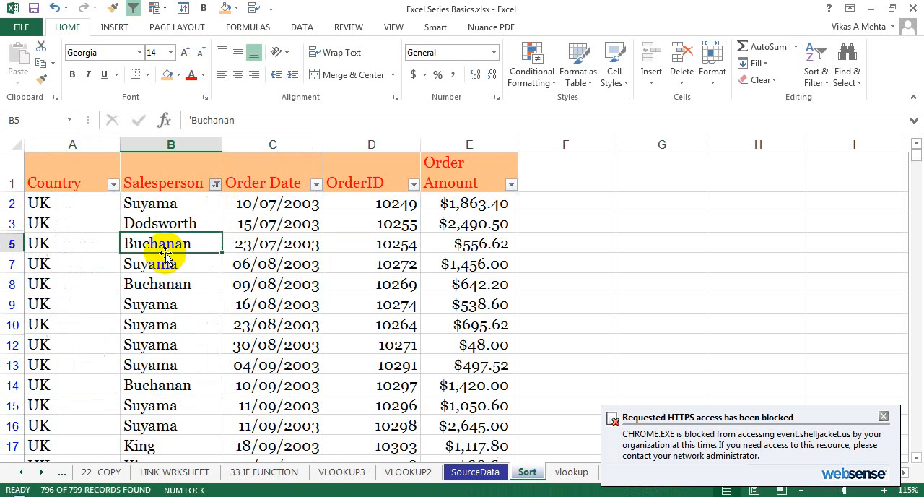
Filter the Salesperson column by the search text "su", and reselect all values to show every record.
{"action": "left_click", "coordinate": [215, 185]}
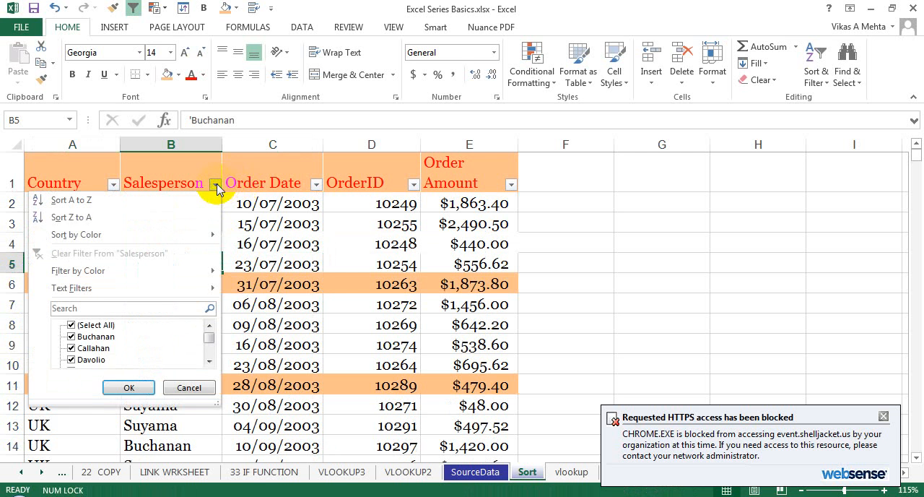
{"action": "left_click", "coordinate": [131, 307]}
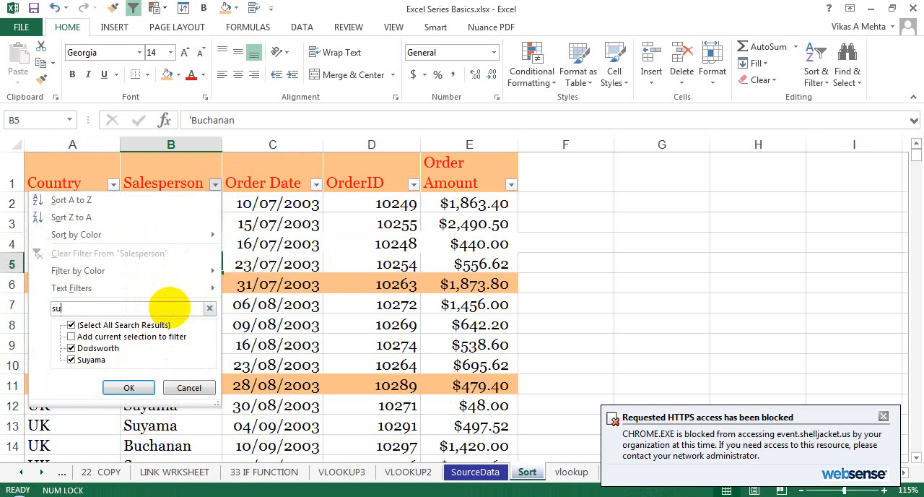
{"action": "left_click", "coordinate": [130, 388]}
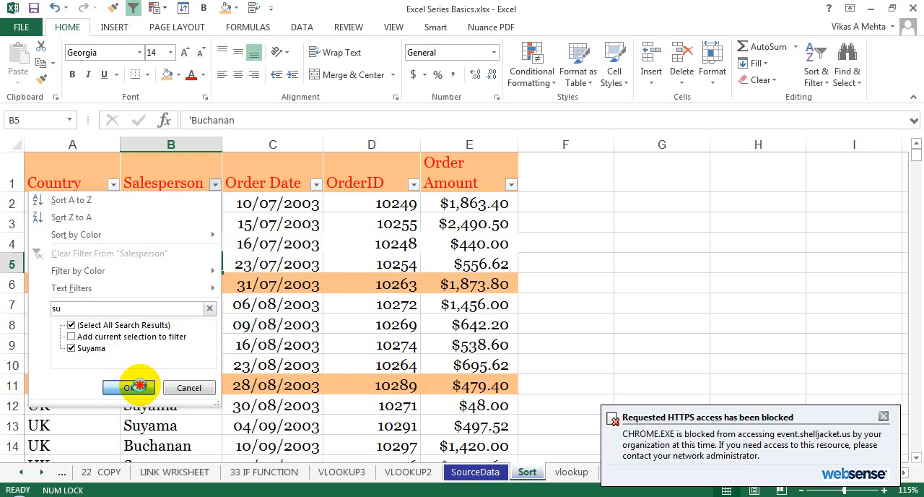
{"action": "left_click", "coordinate": [215, 185]}
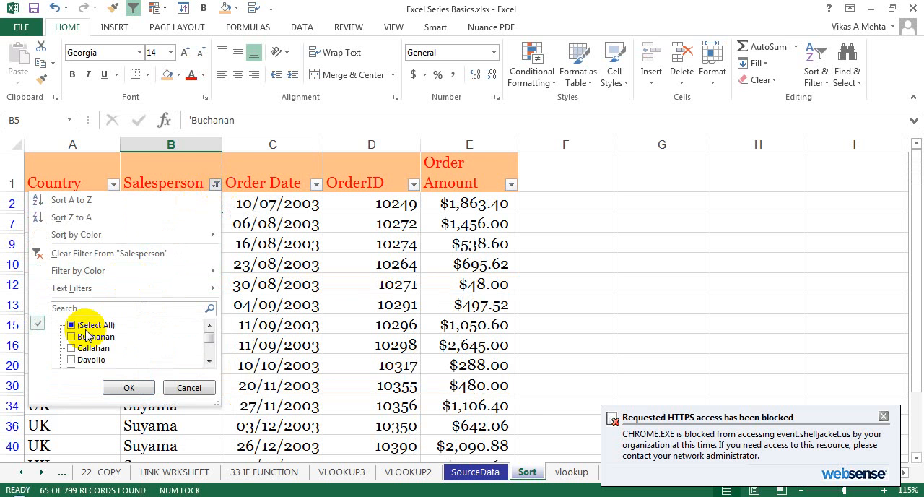
{"action": "left_click", "coordinate": [84, 326]}
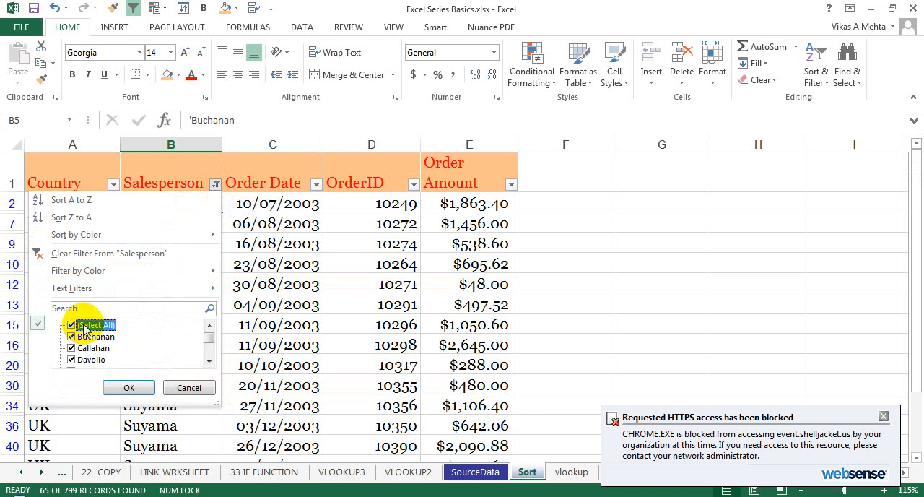
{"action": "left_click", "coordinate": [128, 388]}
{"action": "left_click", "coordinate": [212, 229]}
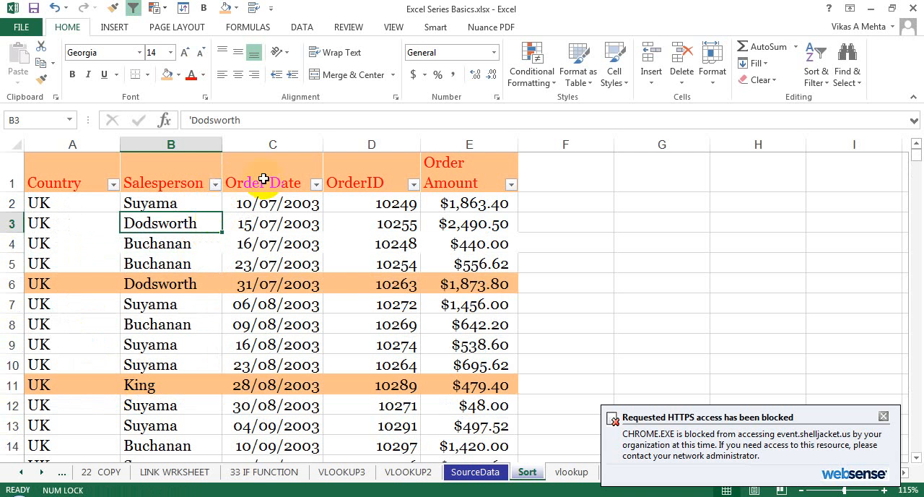
Examine the Order Date column's color and date filter options and its 2005 January date tree, and cancel without filtering.
{"action": "left_click", "coordinate": [339, 248]}
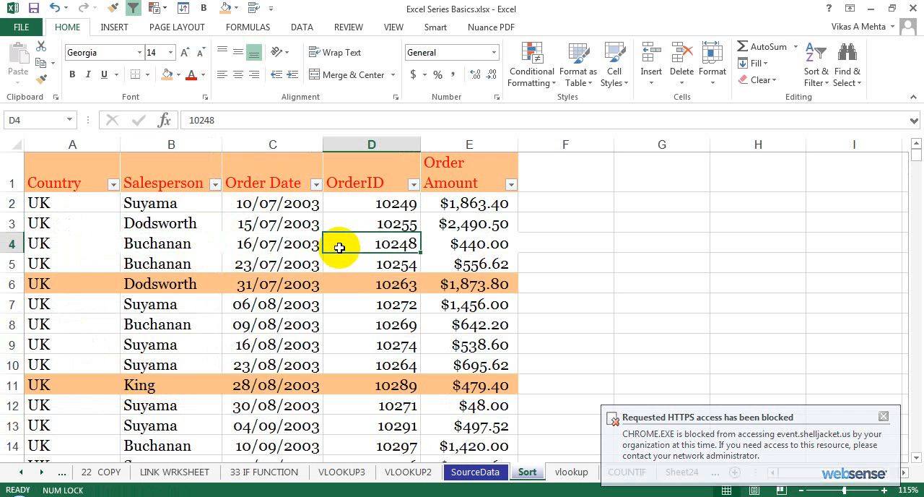
{"action": "left_click", "coordinate": [317, 184]}
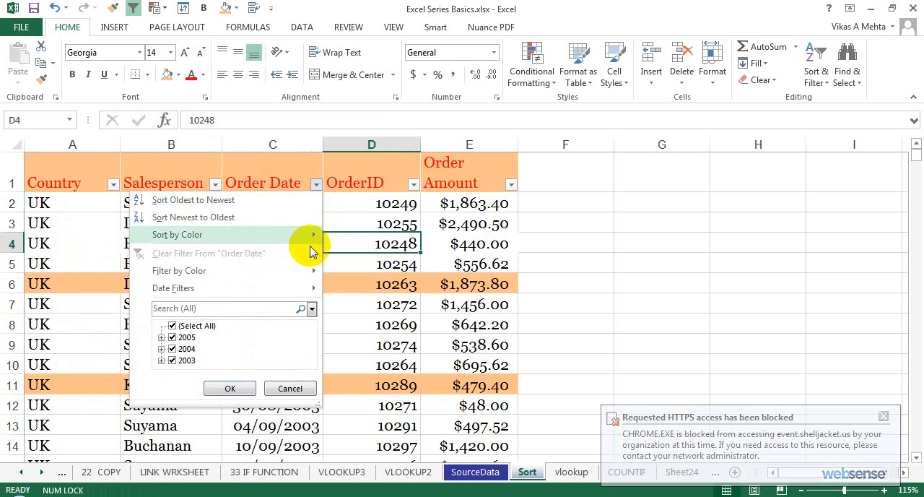
{"action": "mouse_move", "coordinate": [299, 241]}
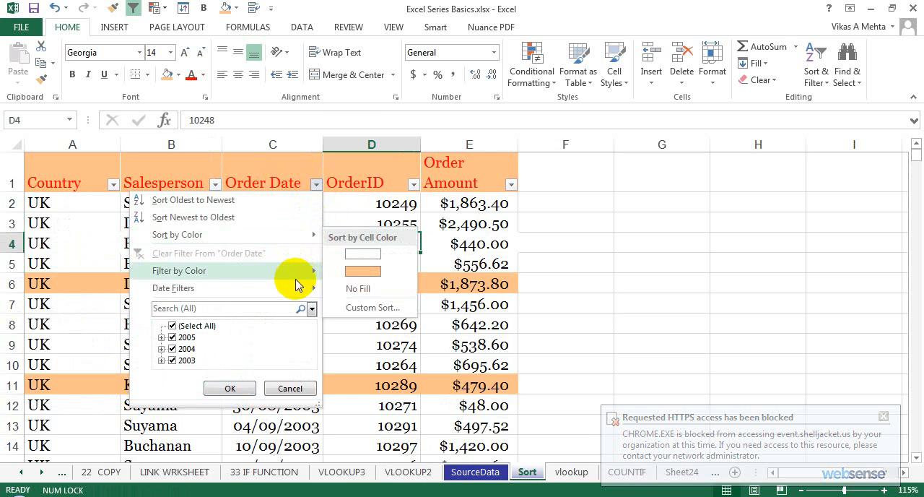
{"action": "mouse_move", "coordinate": [303, 289]}
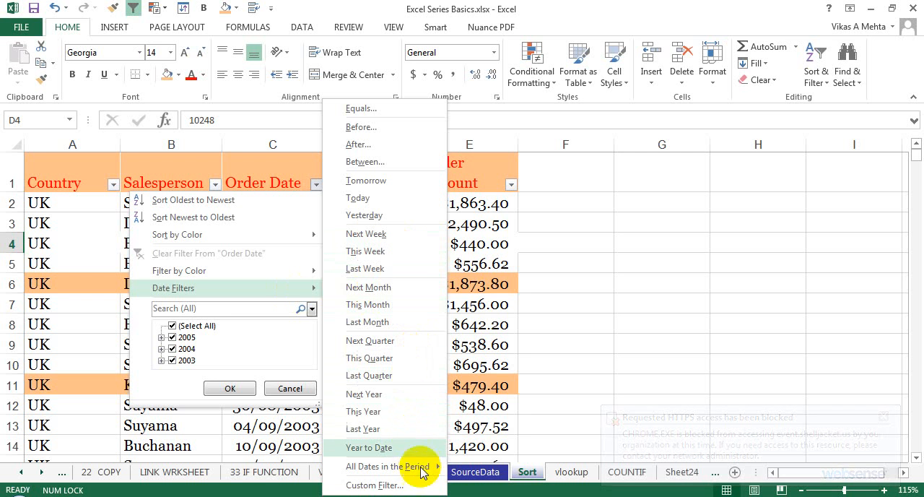
{"action": "mouse_move", "coordinate": [418, 467]}
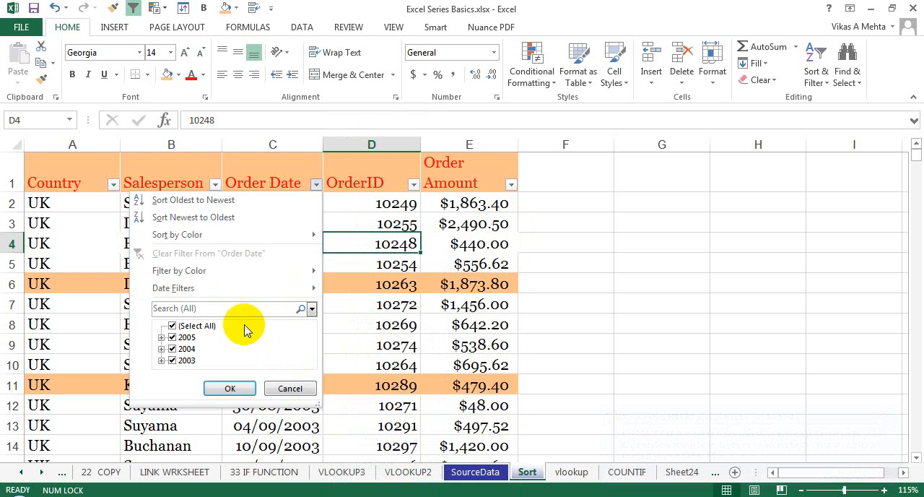
{"action": "left_click", "coordinate": [161, 348]}
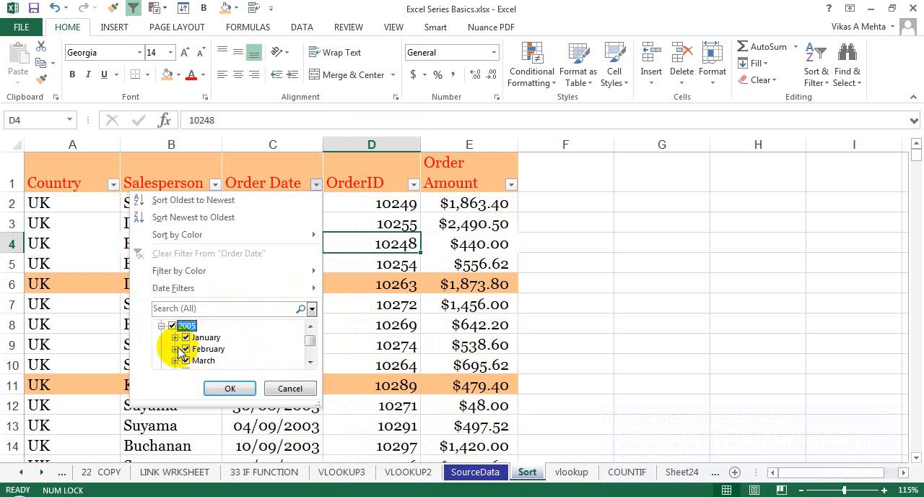
{"action": "left_click", "coordinate": [175, 338]}
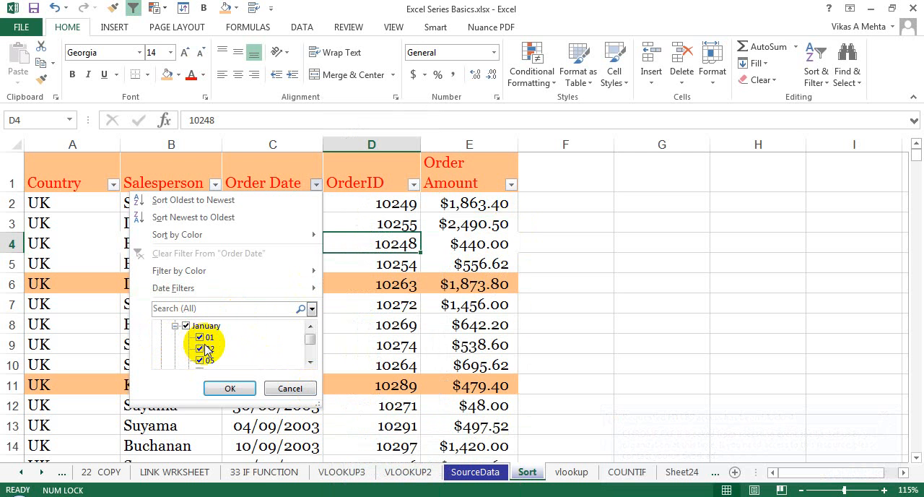
{"action": "left_click", "coordinate": [272, 387]}
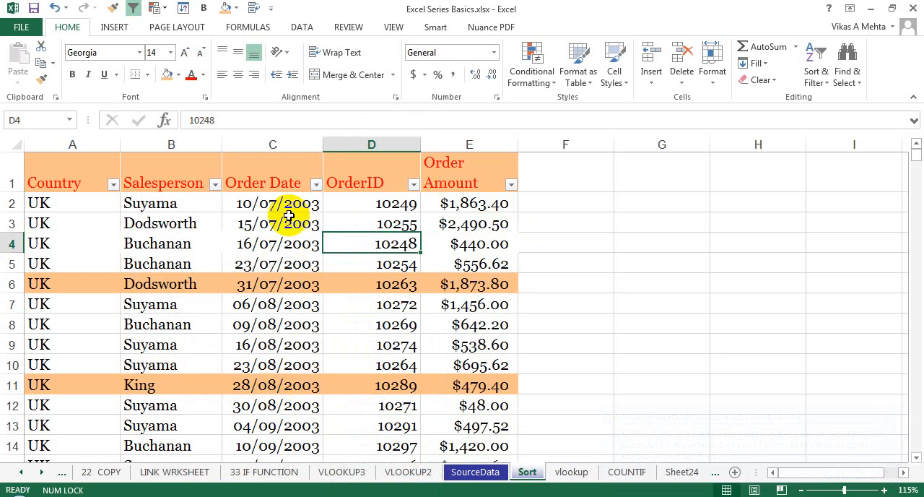